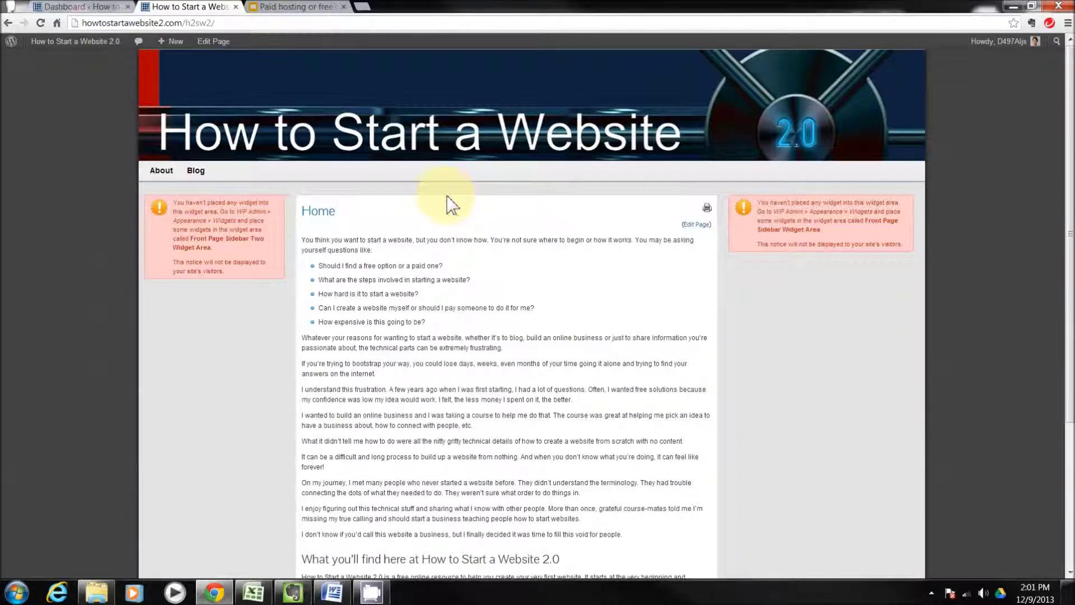
View the site's About page and open the Widgets management page in the WordPress dashboard
click(171, 175)
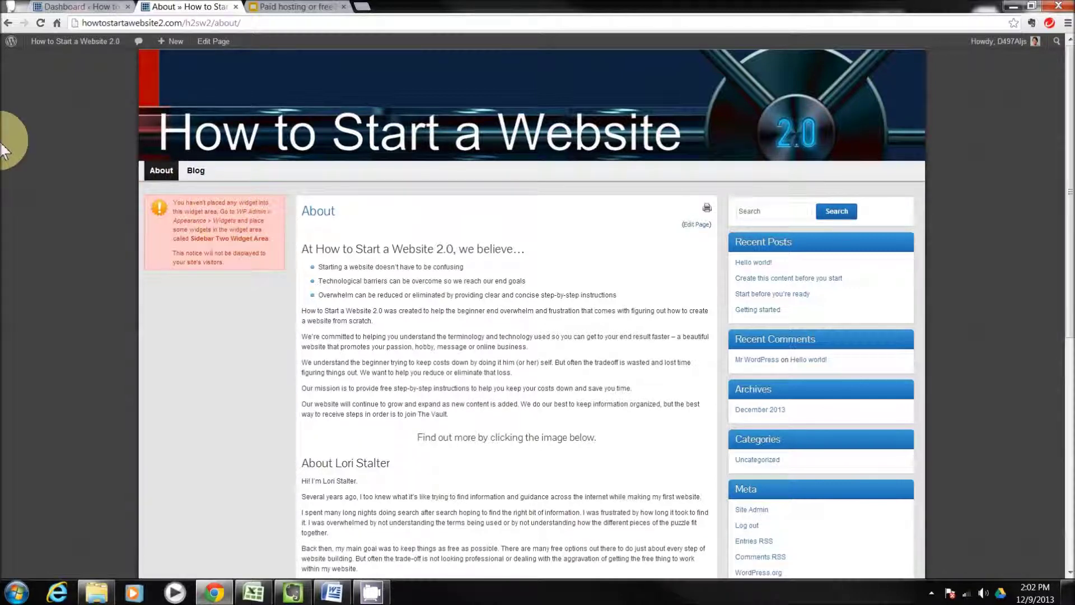
click(66, 7)
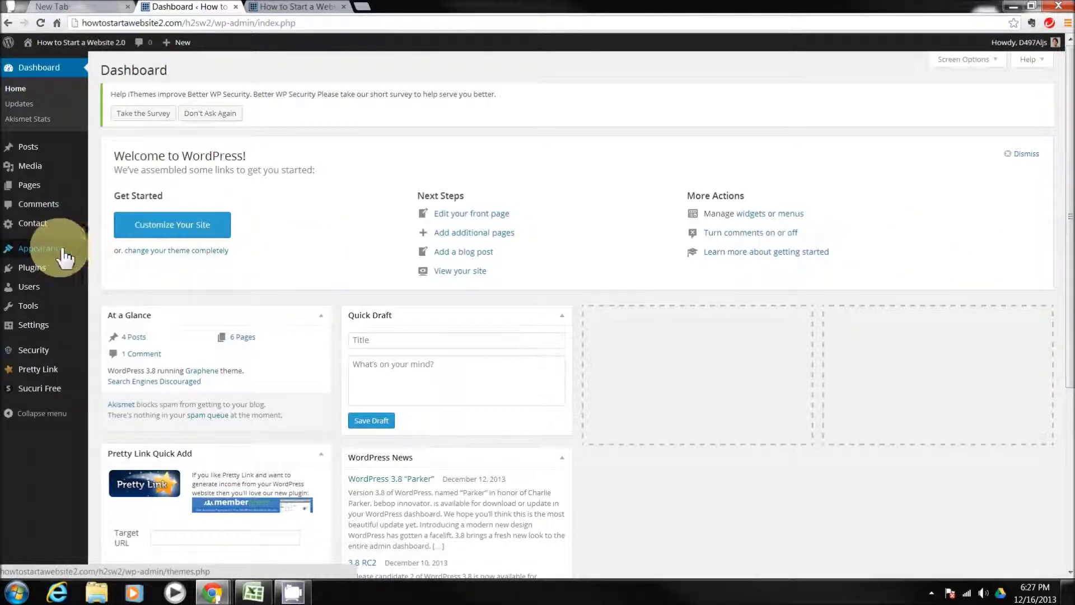
mouse_move(64, 257)
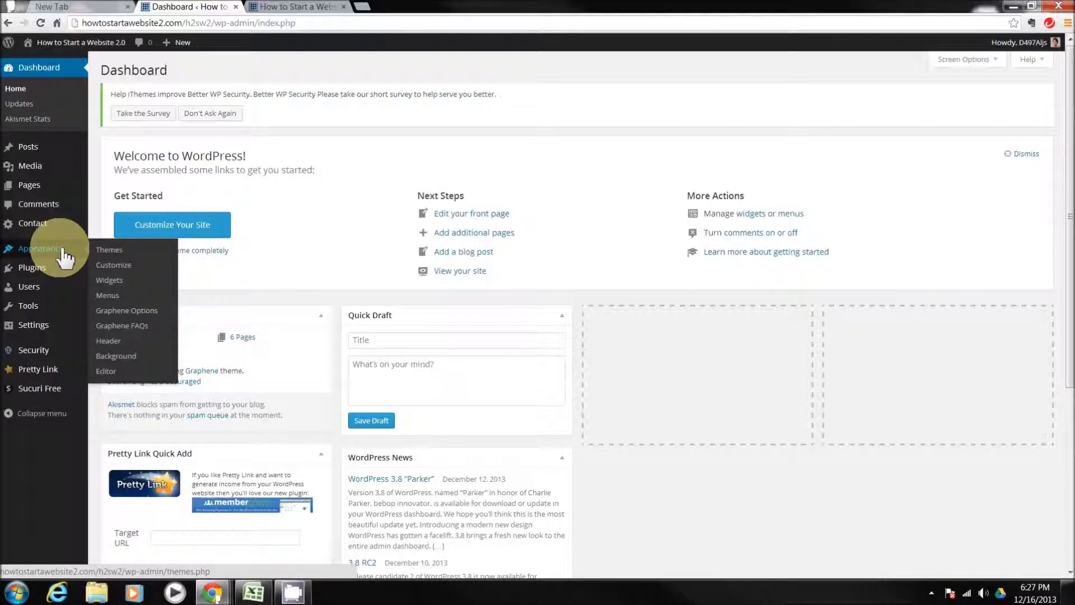
click(114, 291)
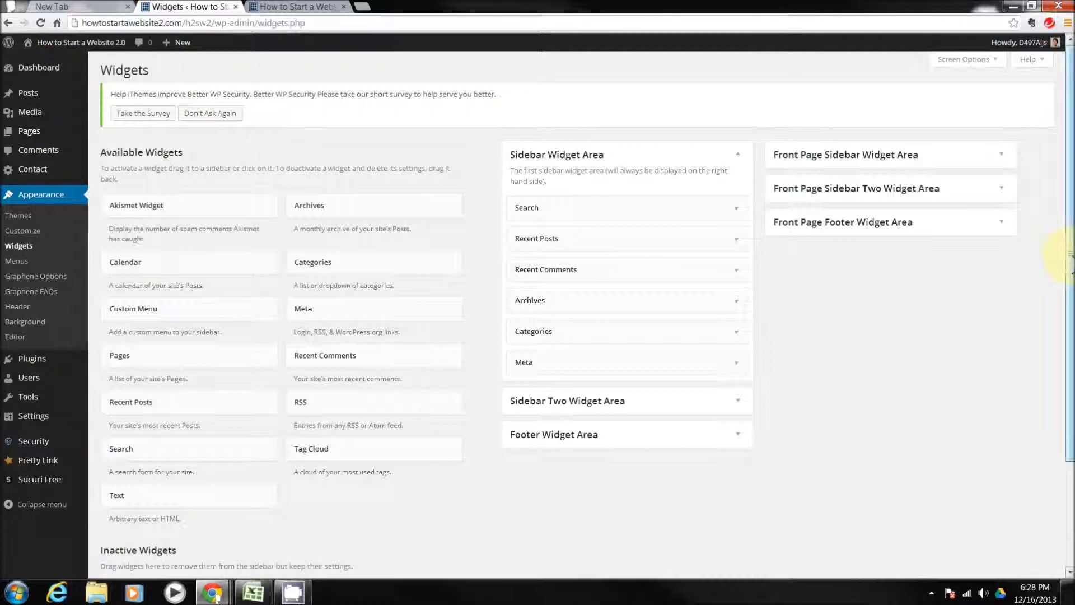
scroll(1070, 297, down, 1)
drag(1070, 297, 1070, 255)
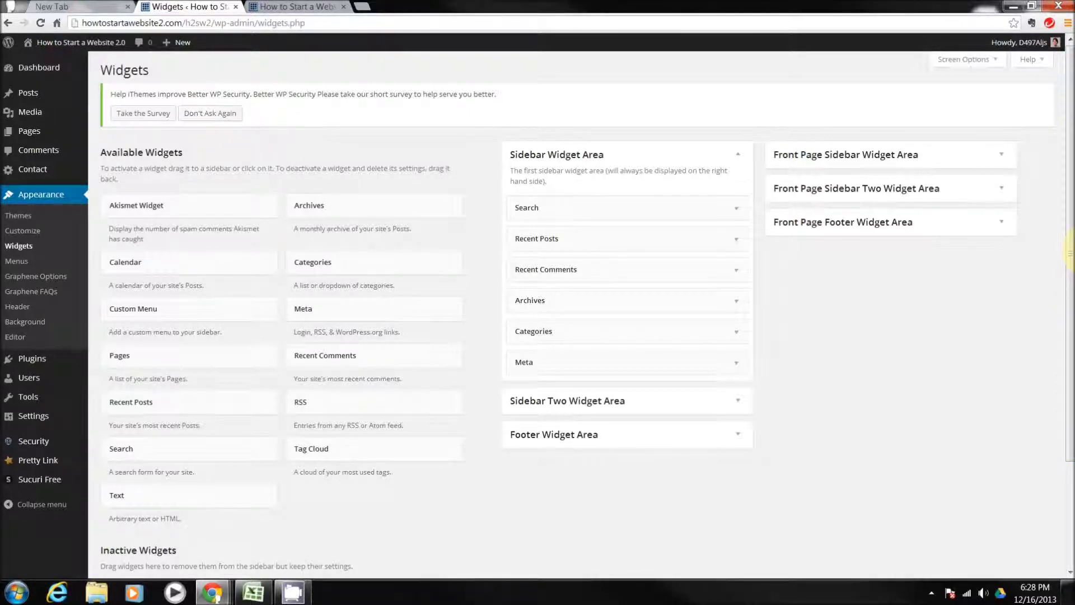
Examine the widgets shown in the sidebar of the live About page
click(329, 8)
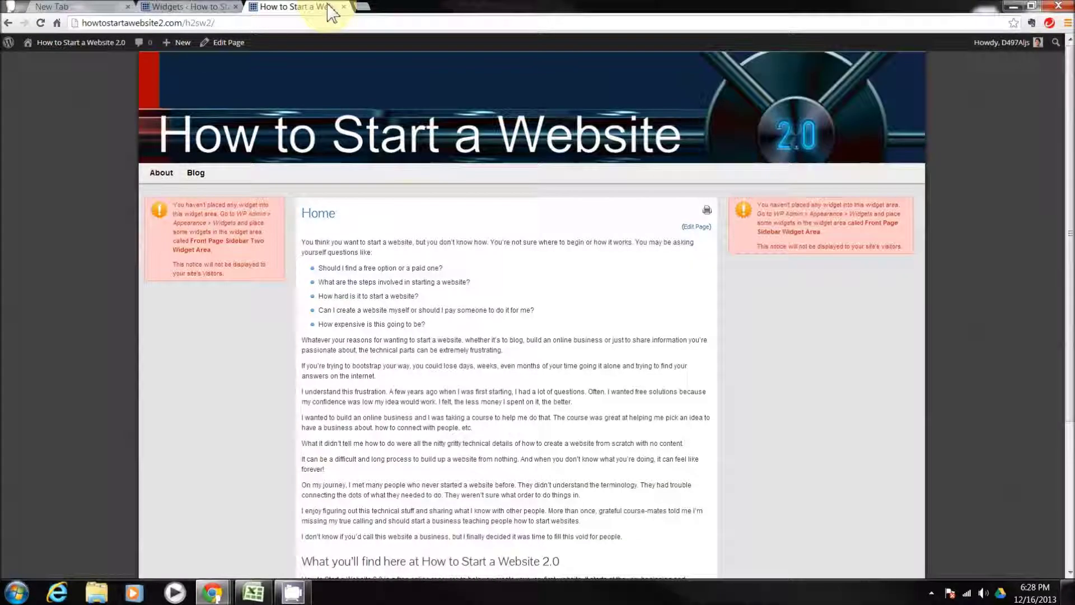
click(160, 173)
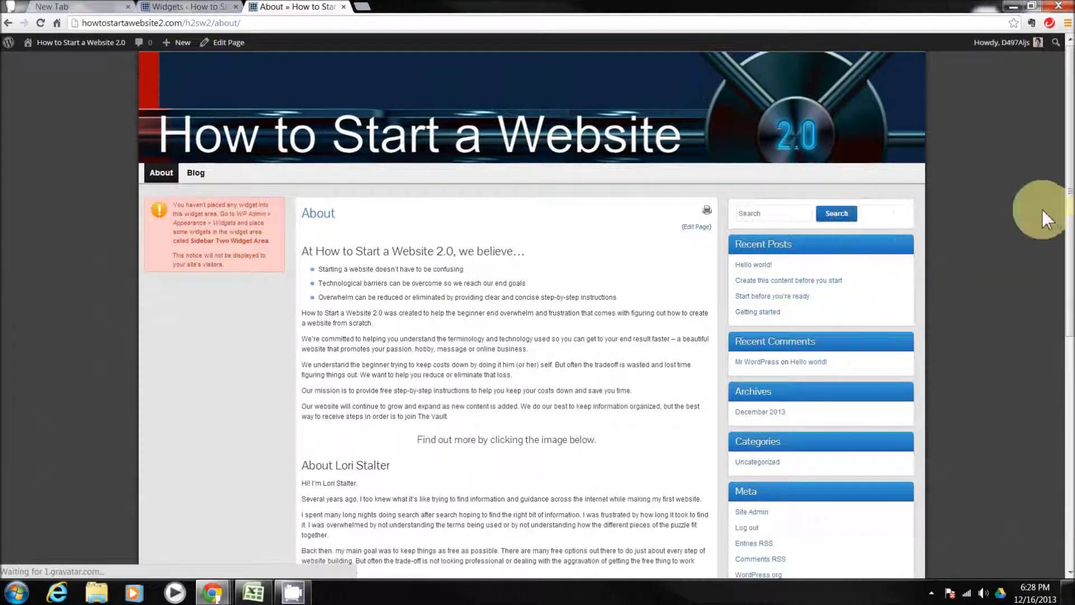
scroll(1064, 212, down, 2)
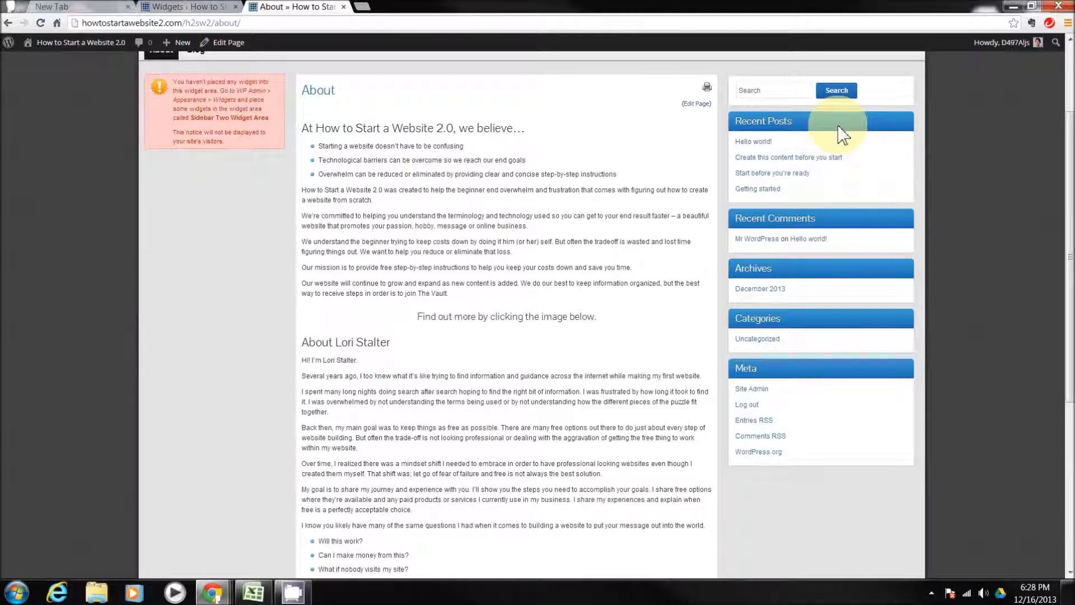
Remove the Search widget from the Sidebar Widget Area and reload the live About page to check its sidebar
click(218, 8)
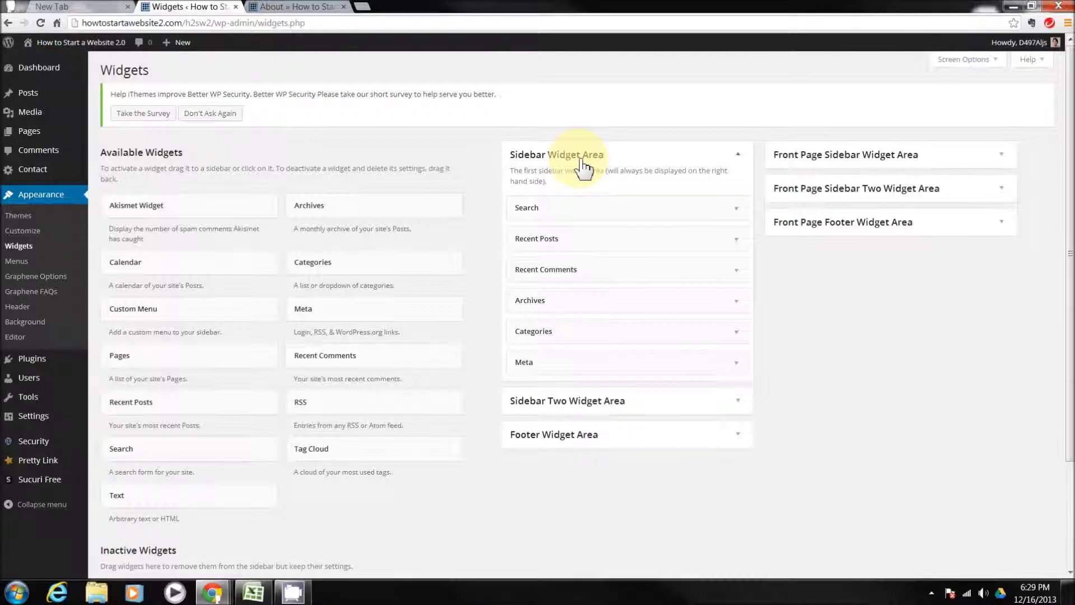
drag(614, 211, 270, 319)
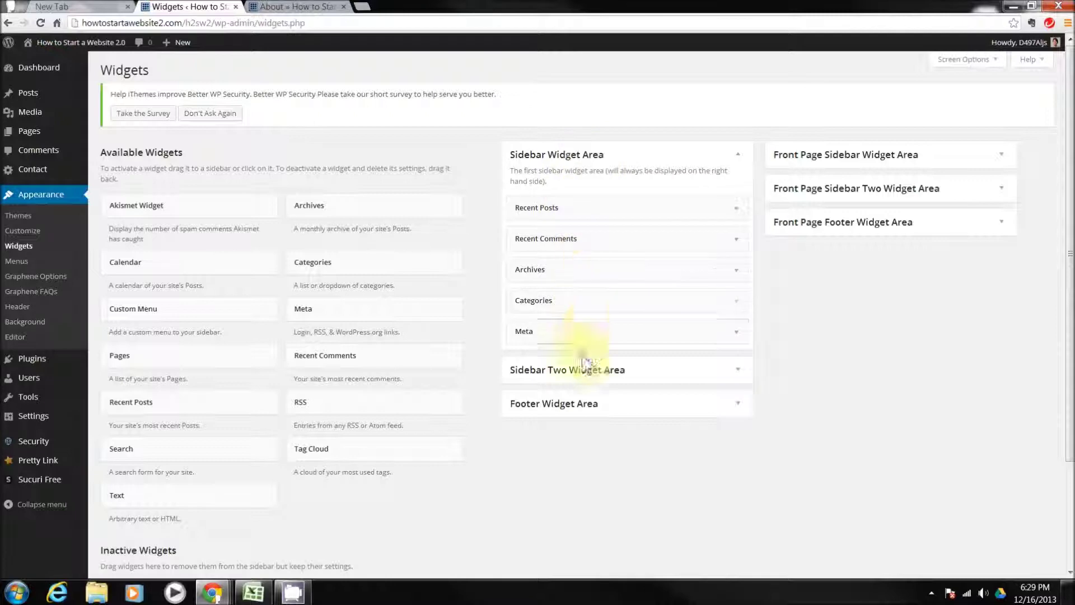
click(310, 7)
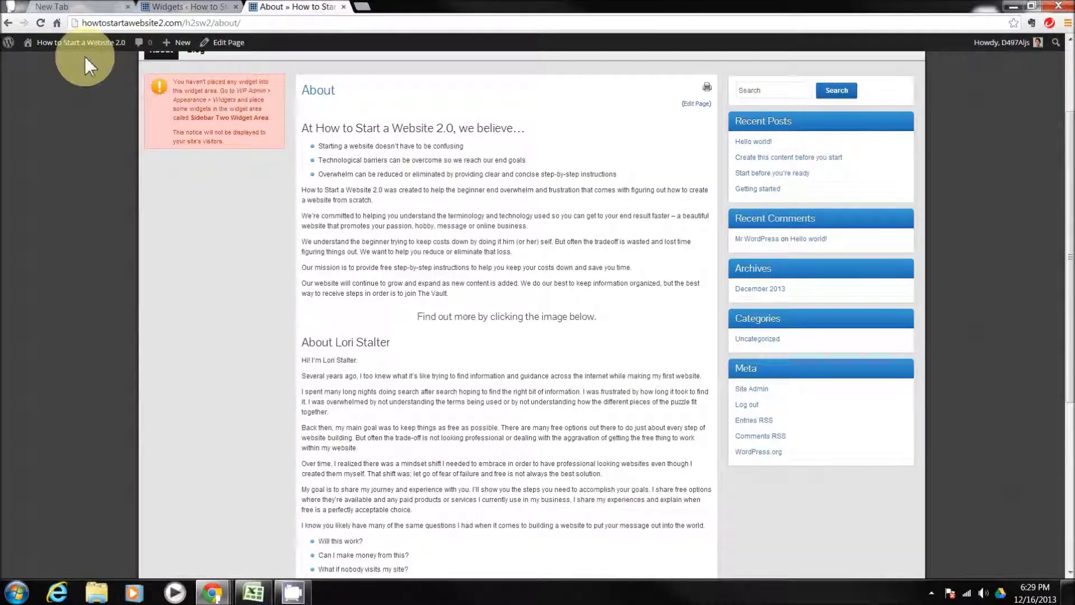
click(40, 23)
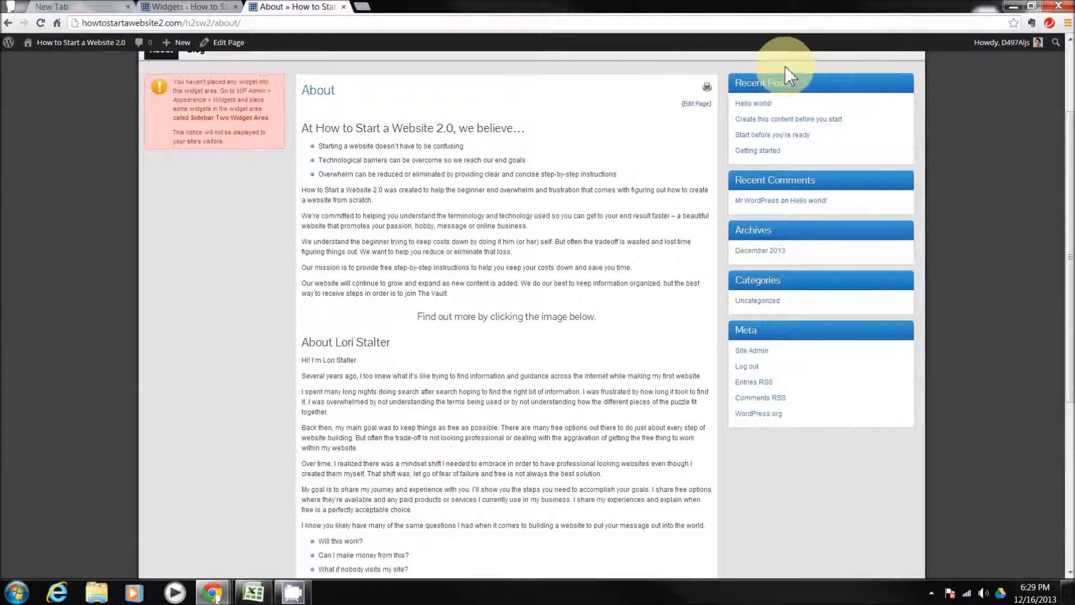
drag(1068, 174, 1070, 109)
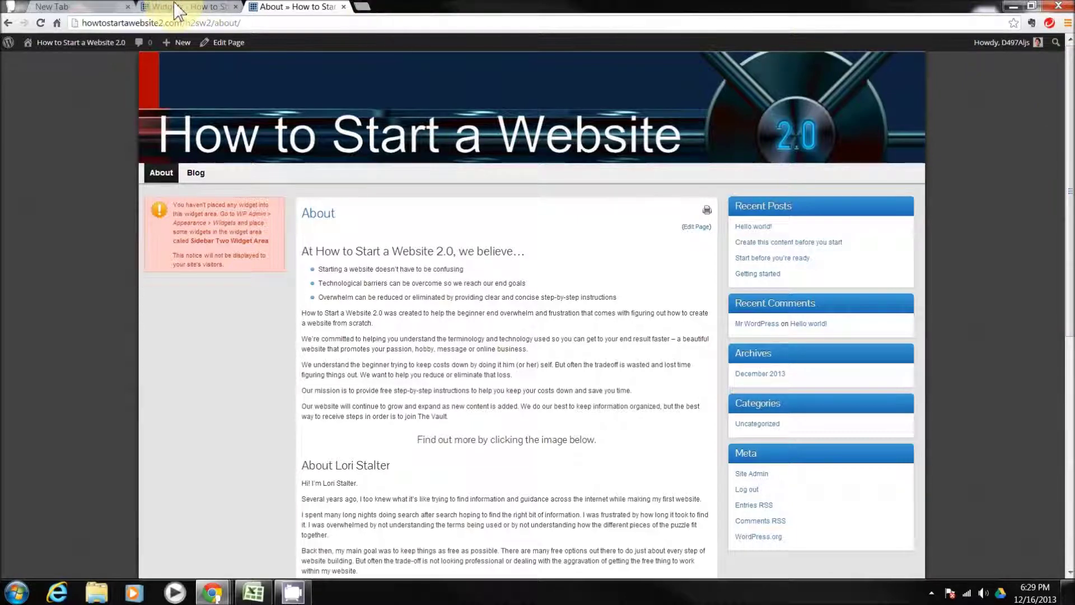
Remove the Recent Comments, Archives, Categories and Meta widgets from the Sidebar Widget Area
click(190, 9)
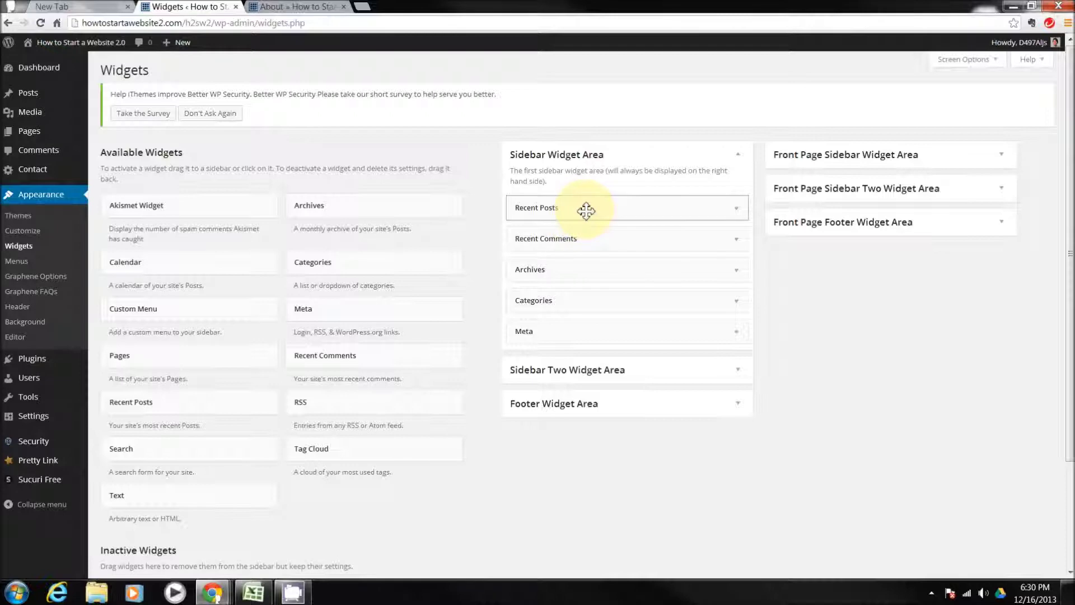
click(319, 7)
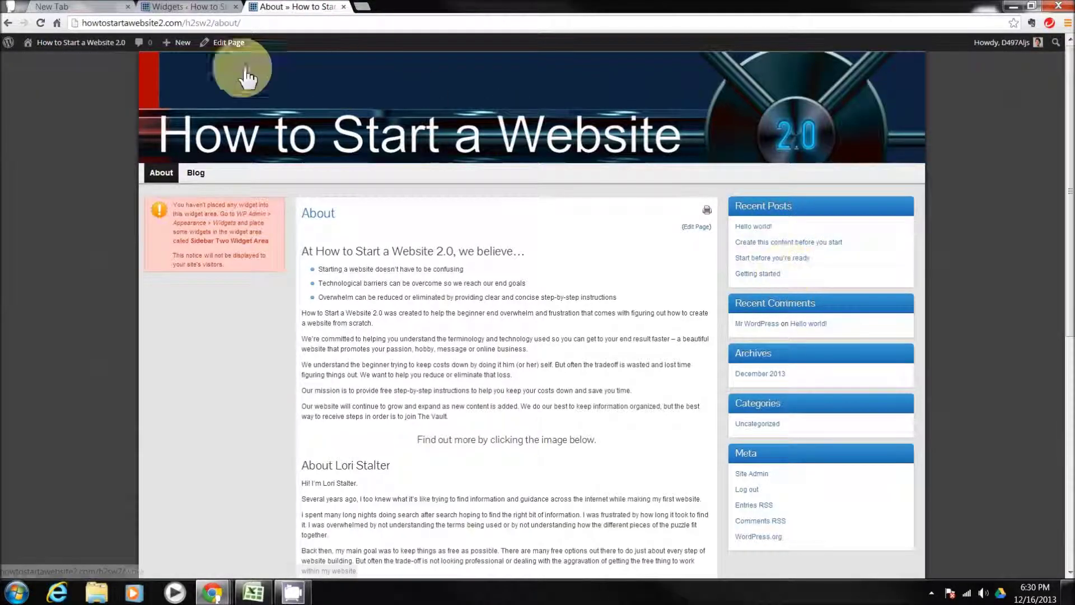
click(200, 8)
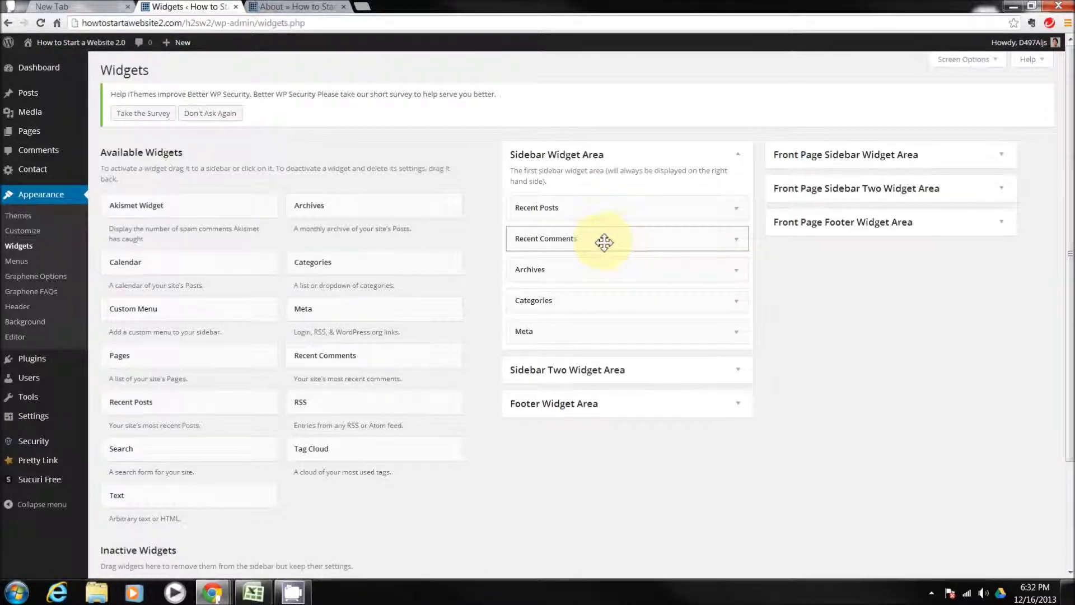
drag(562, 242, 190, 287)
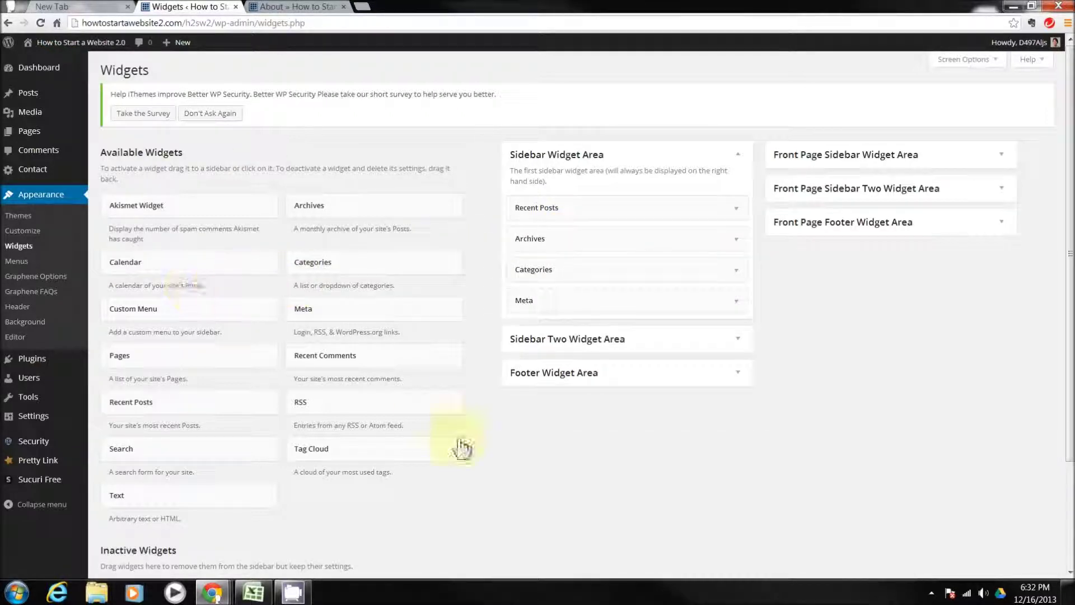
click(572, 242)
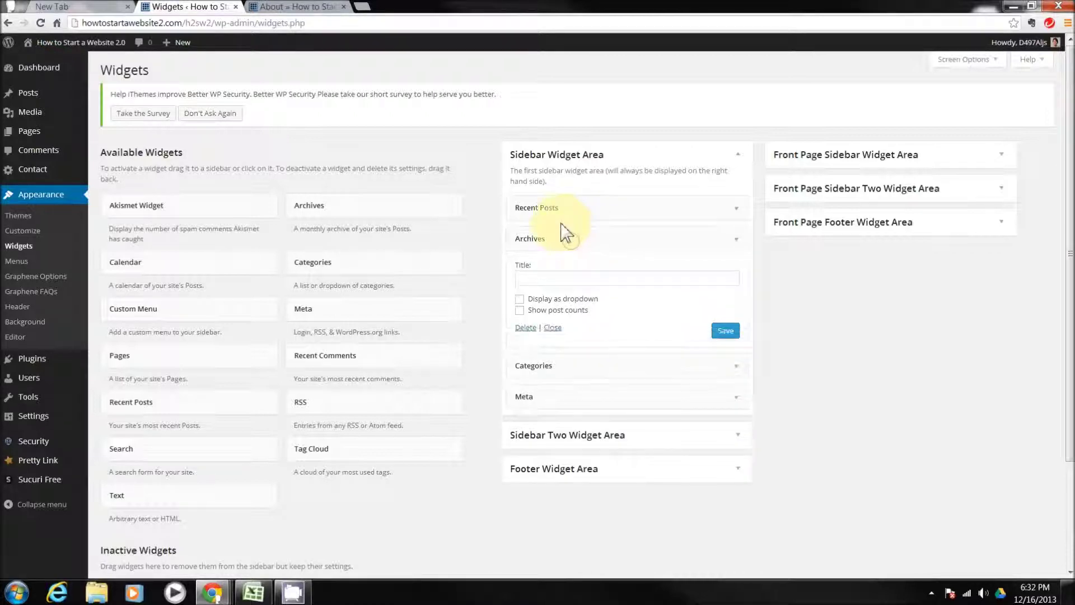
drag(554, 250, 334, 282)
drag(578, 238, 171, 254)
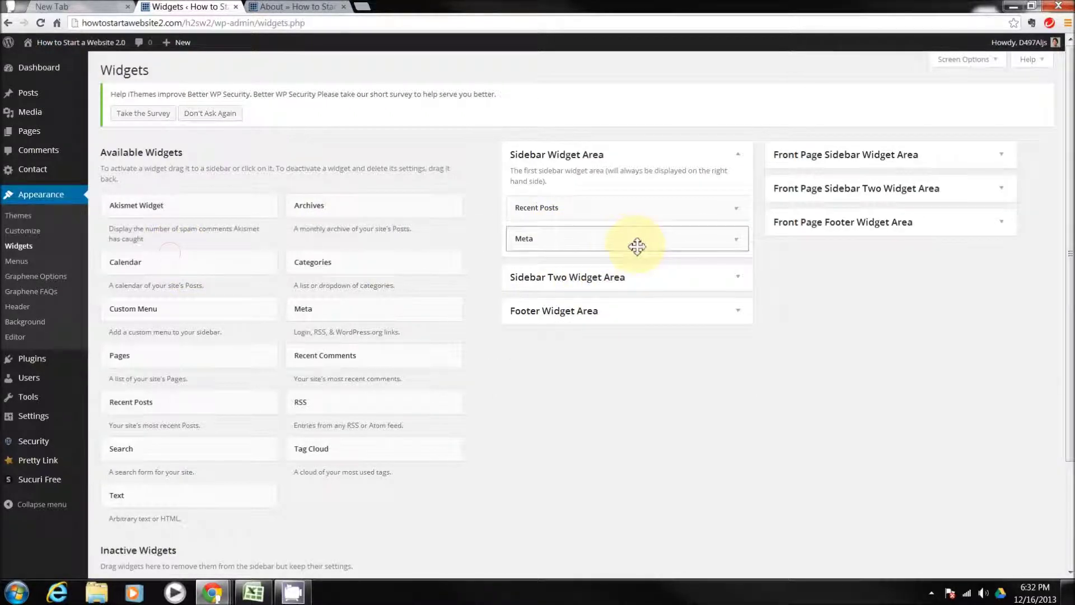
drag(652, 241, 278, 254)
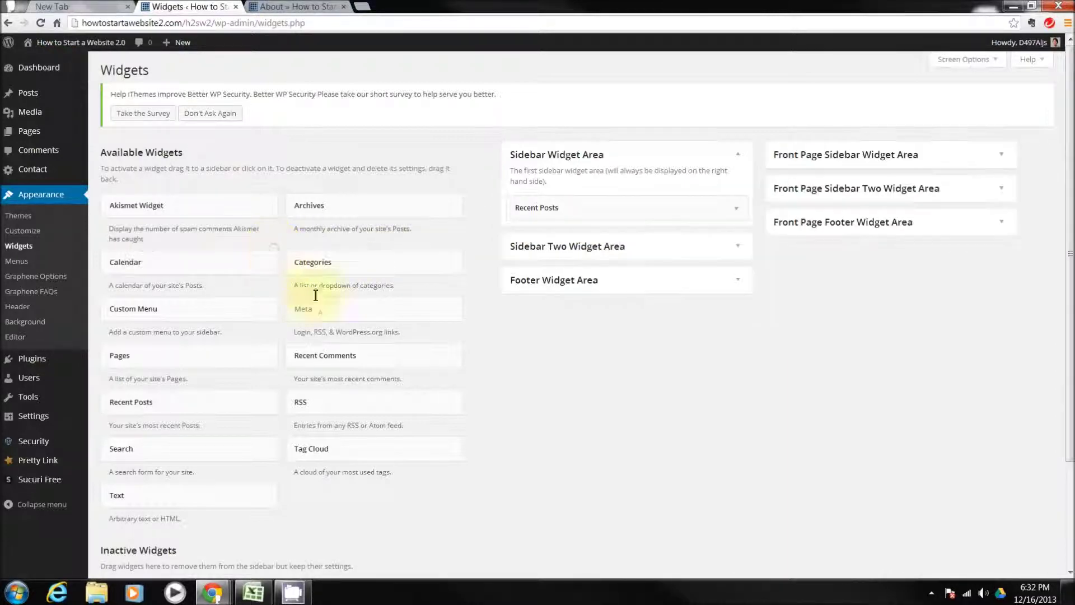
Expand the Sidebar Two, Footer, Front Page Sidebar, Front Page Sidebar Two and Front Page Footer widget areas
click(741, 255)
click(743, 323)
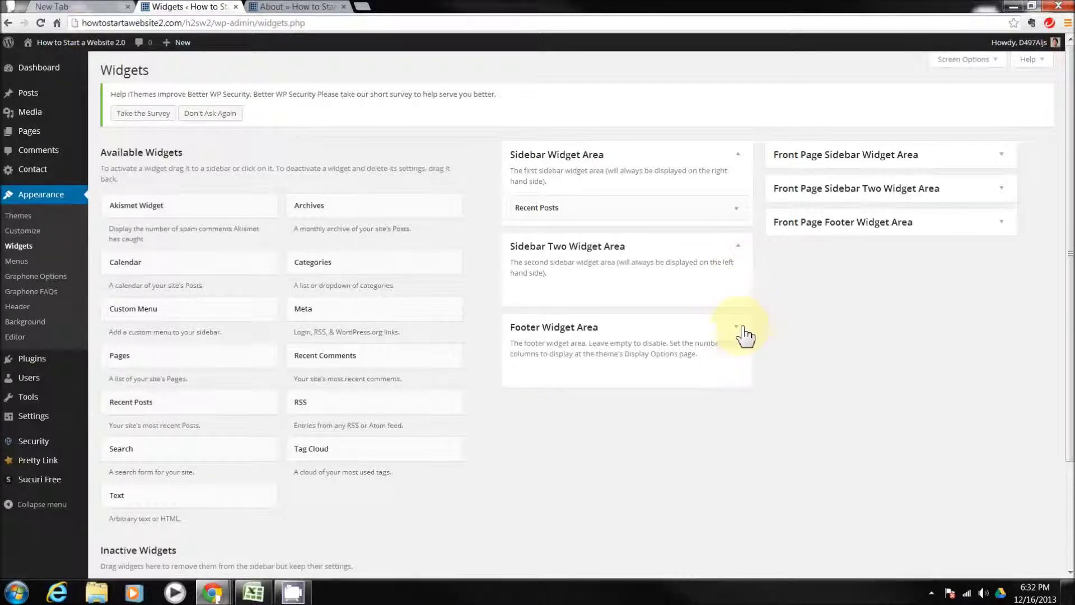
click(1002, 155)
click(1004, 235)
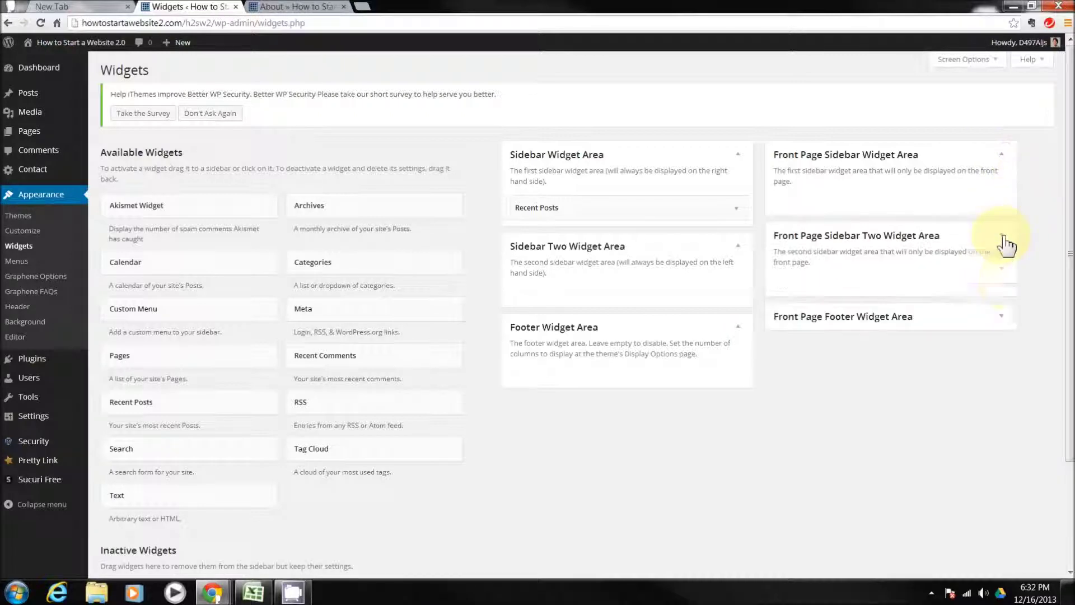
click(1002, 321)
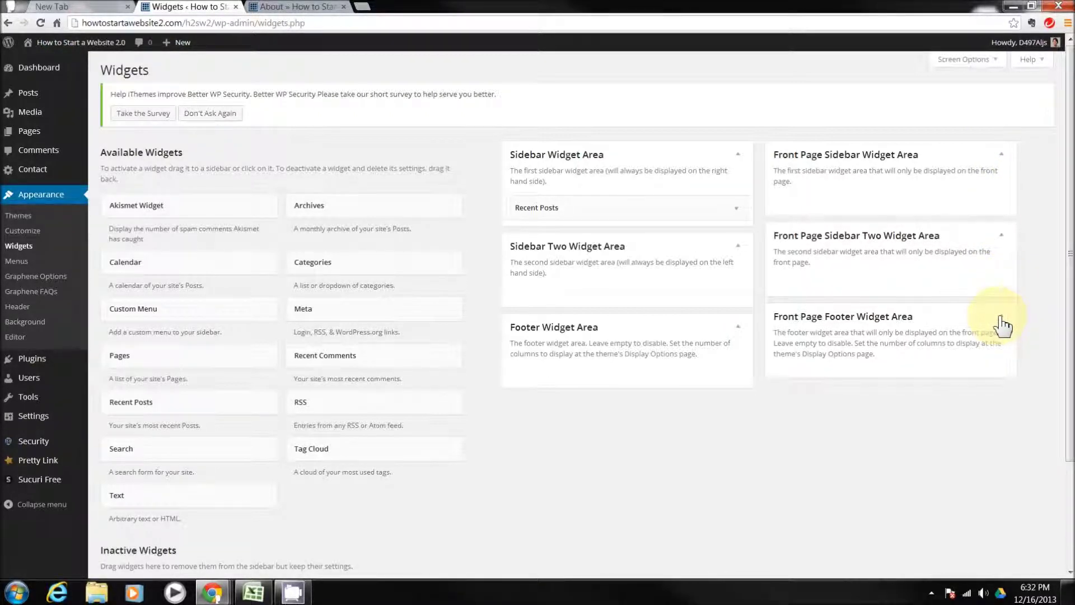
Load howtostartawebsite2.com in a new browser tab to view its front page widgets
click(365, 11)
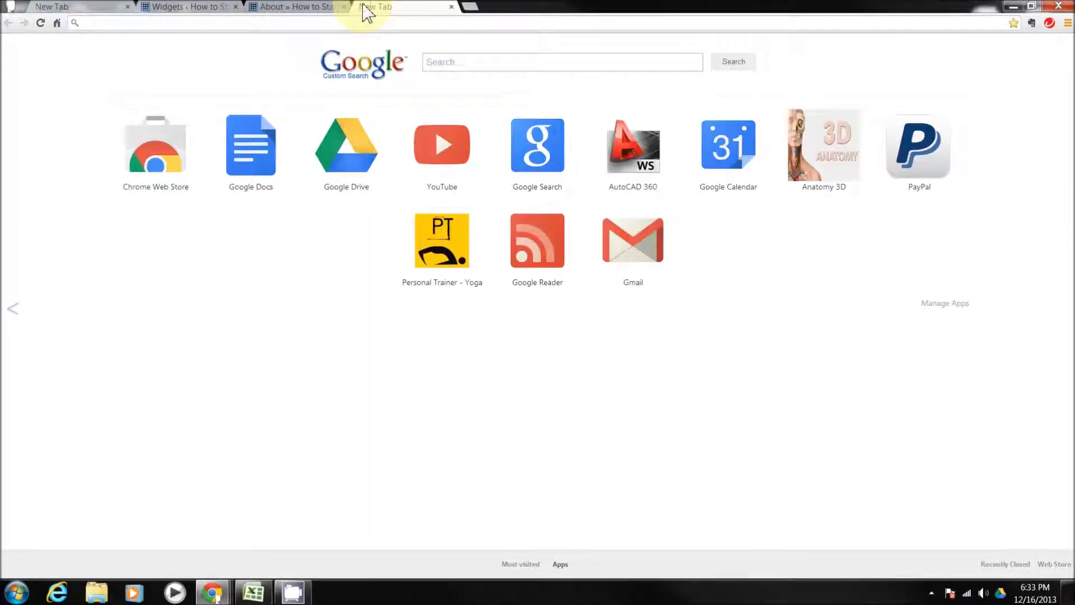
text(howtostartawebsite2.com)
key(Return)
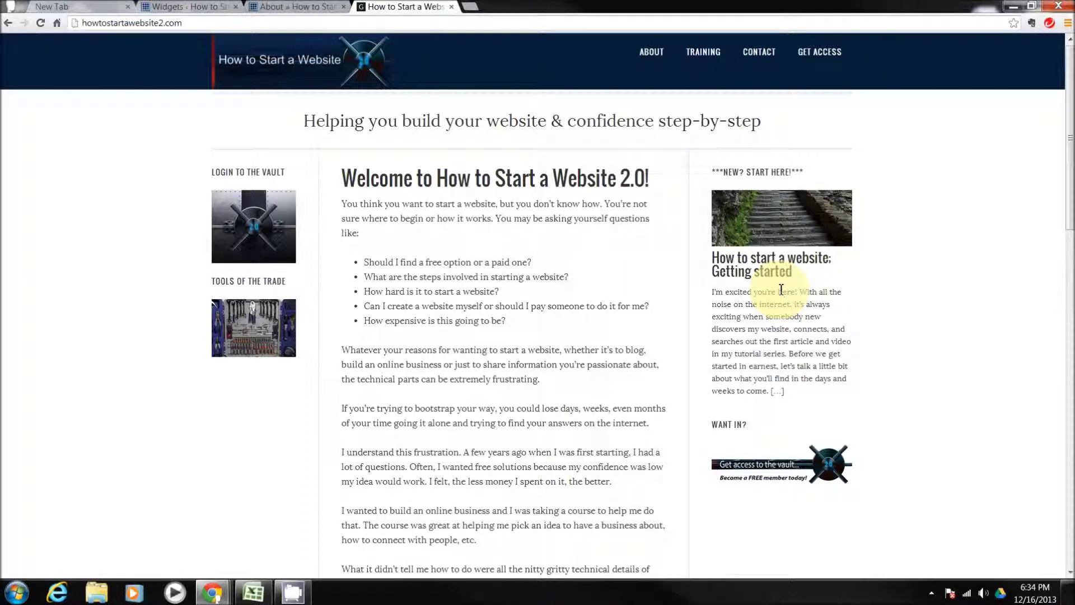
Open The Vault's free access page from the sidebar banner and examine its content and login sidebar
click(779, 472)
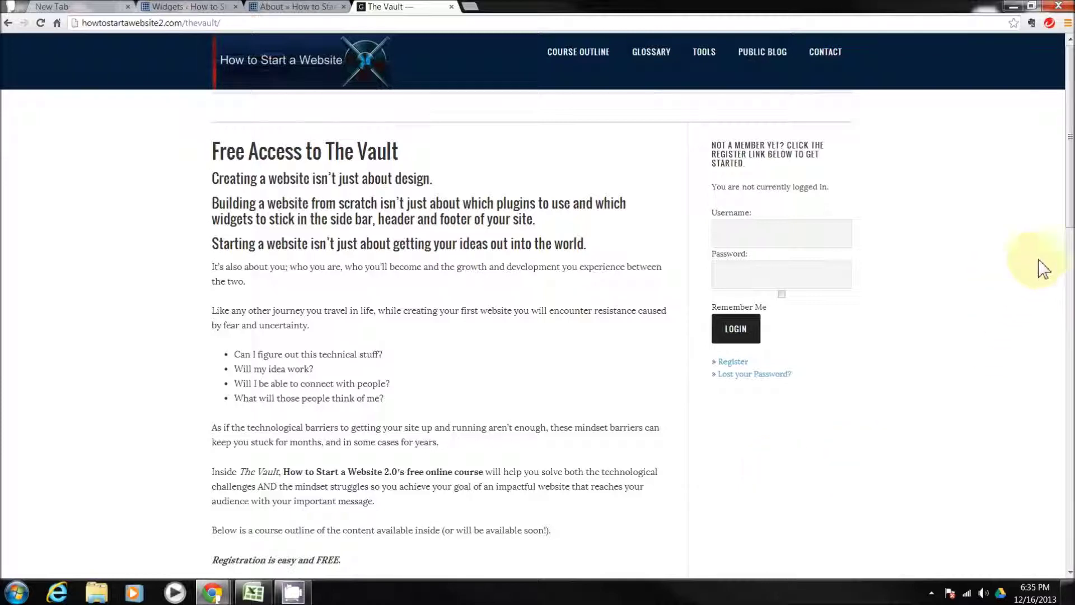
drag(1068, 230, 1068, 255)
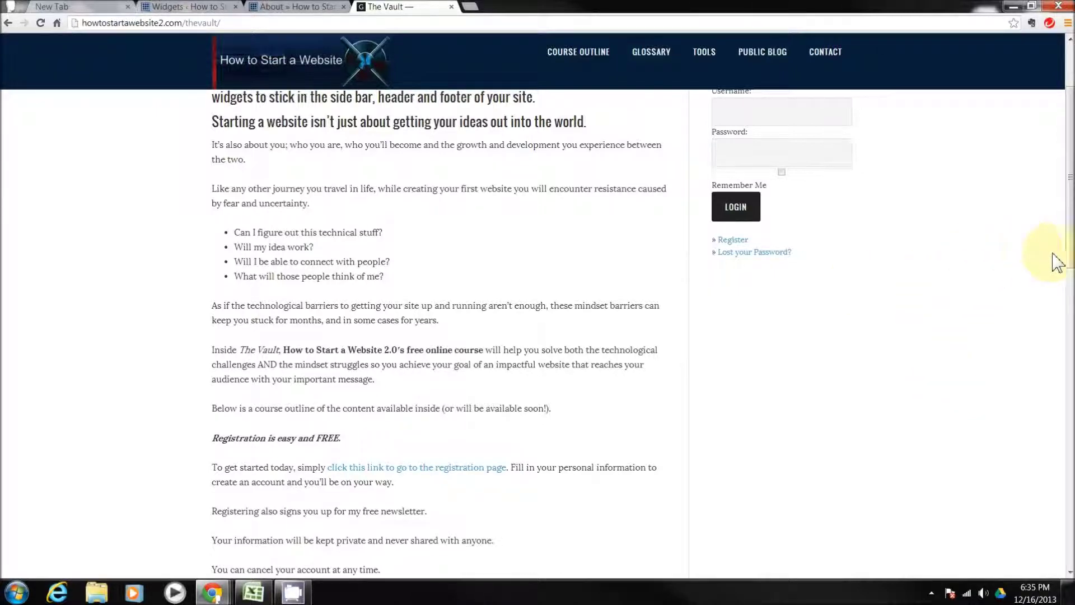
drag(1070, 249, 1063, 168)
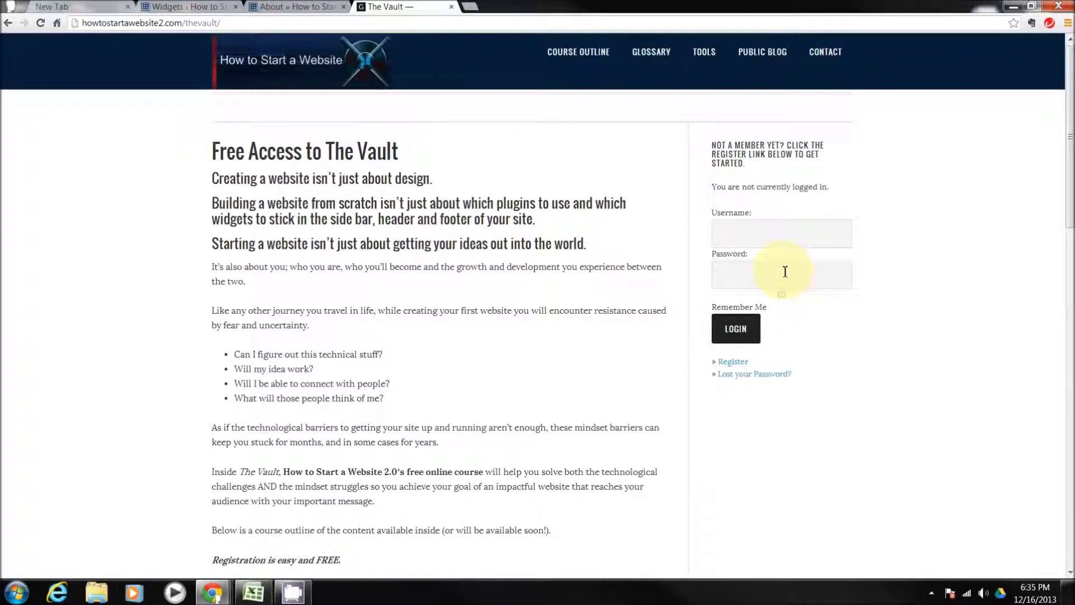
Open the main site's Training page and examine its footer area
click(294, 6)
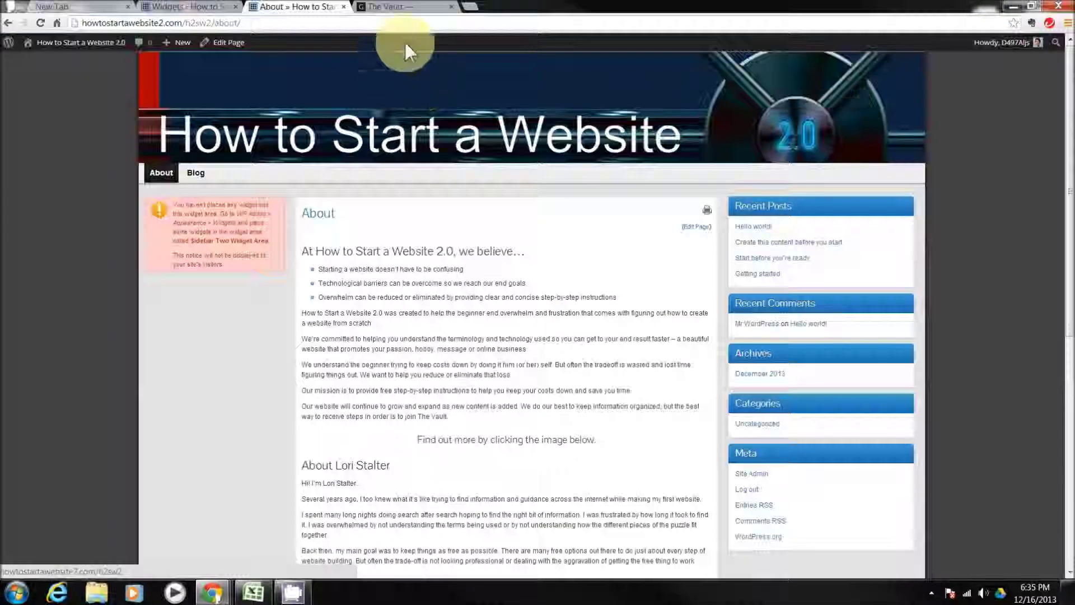
click(404, 6)
click(566, 52)
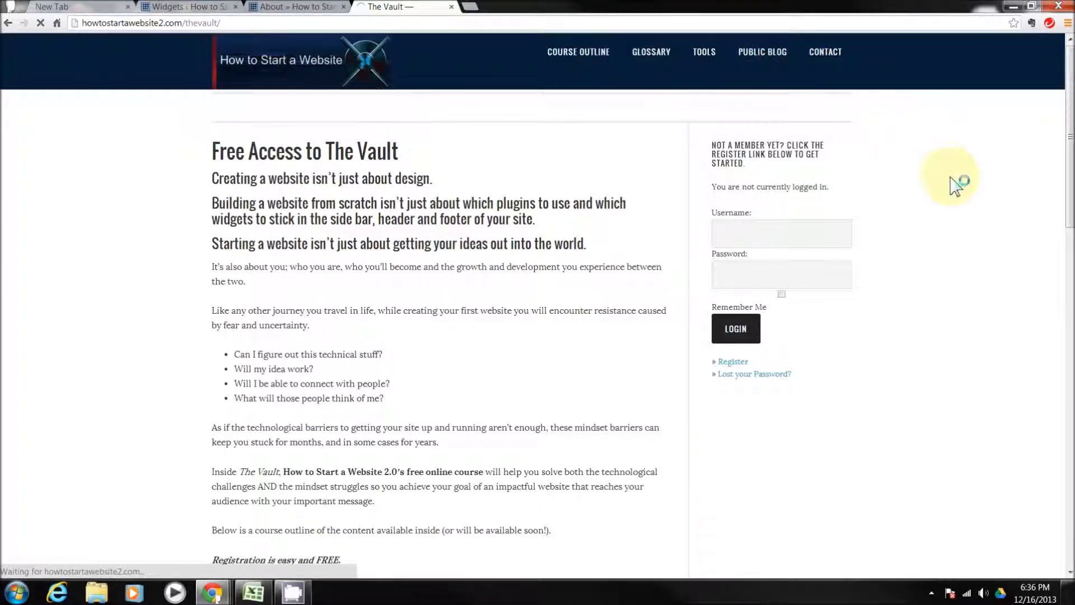
drag(1069, 121, 1069, 291)
scroll(1014, 502, down, 5)
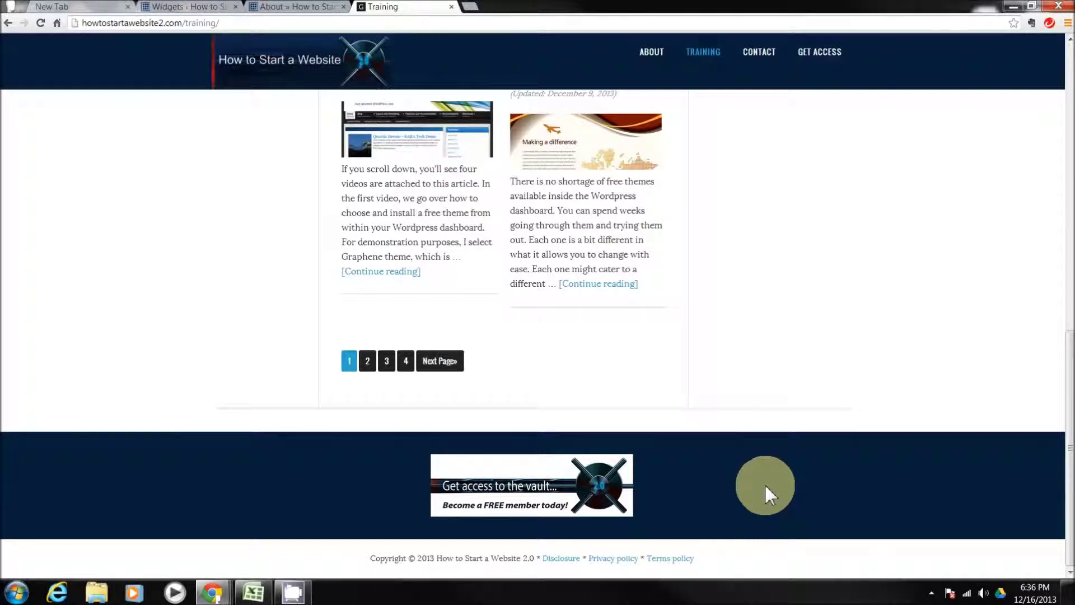
Compare the footer of the demo site's About page with the footer and sidebars of the Training page
click(312, 7)
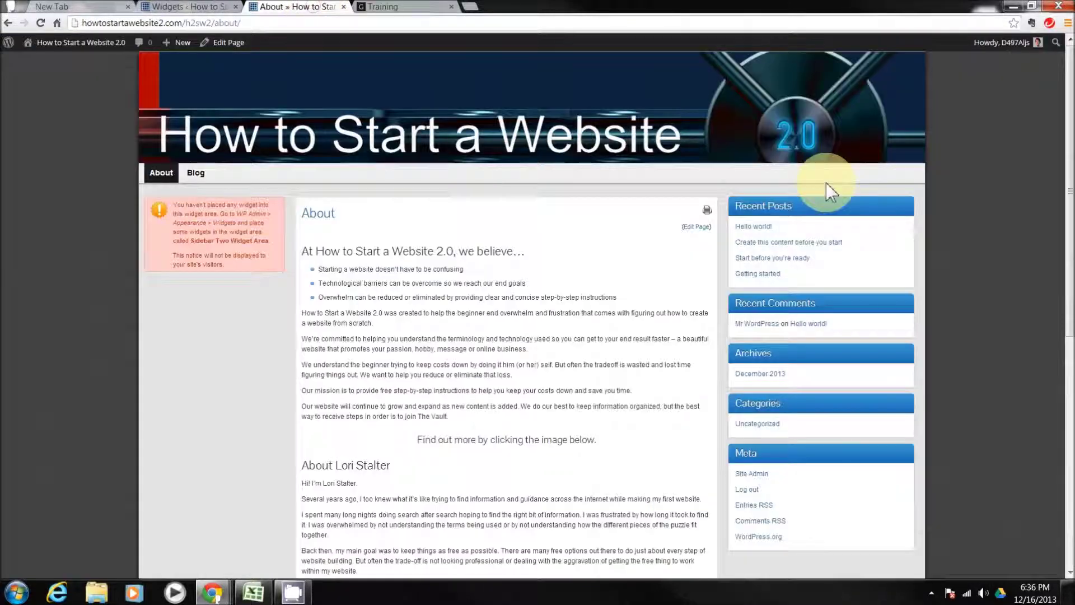
drag(1070, 103, 1069, 330)
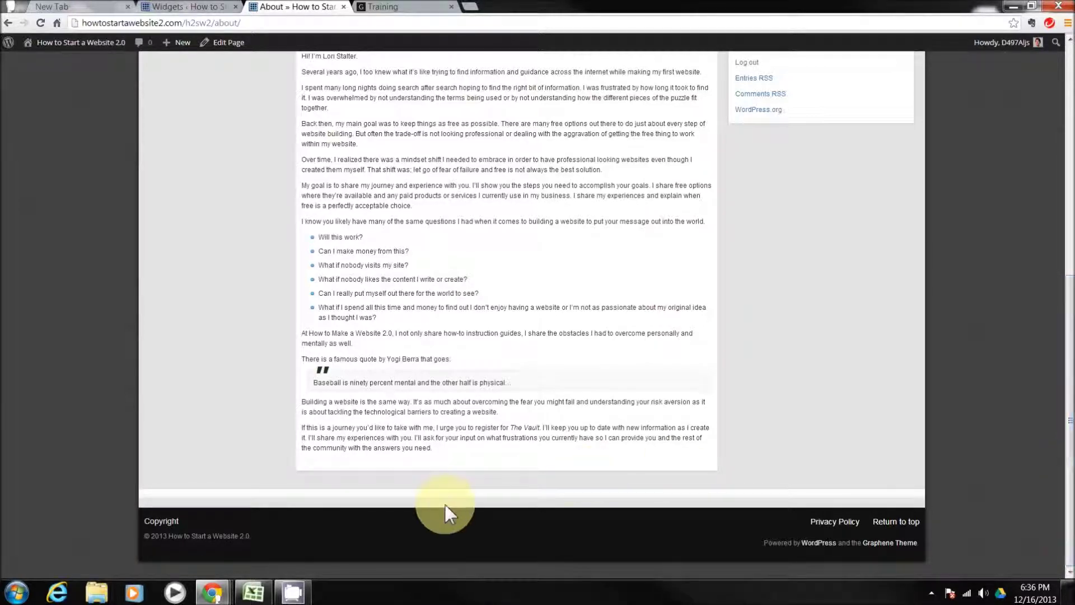
drag(1061, 442, 1066, 202)
click(412, 7)
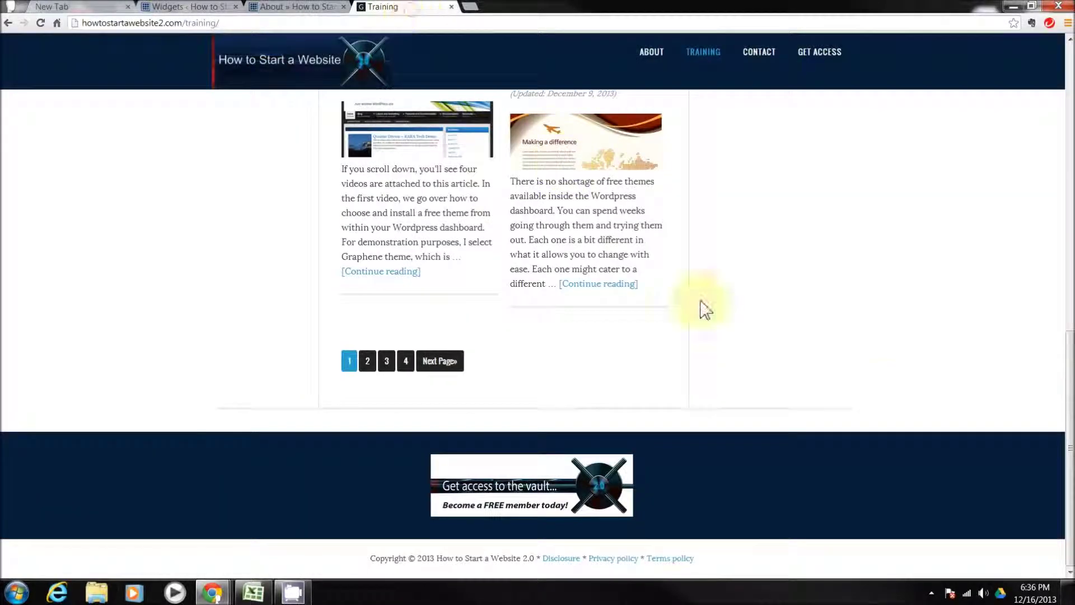
drag(1069, 453, 1065, 159)
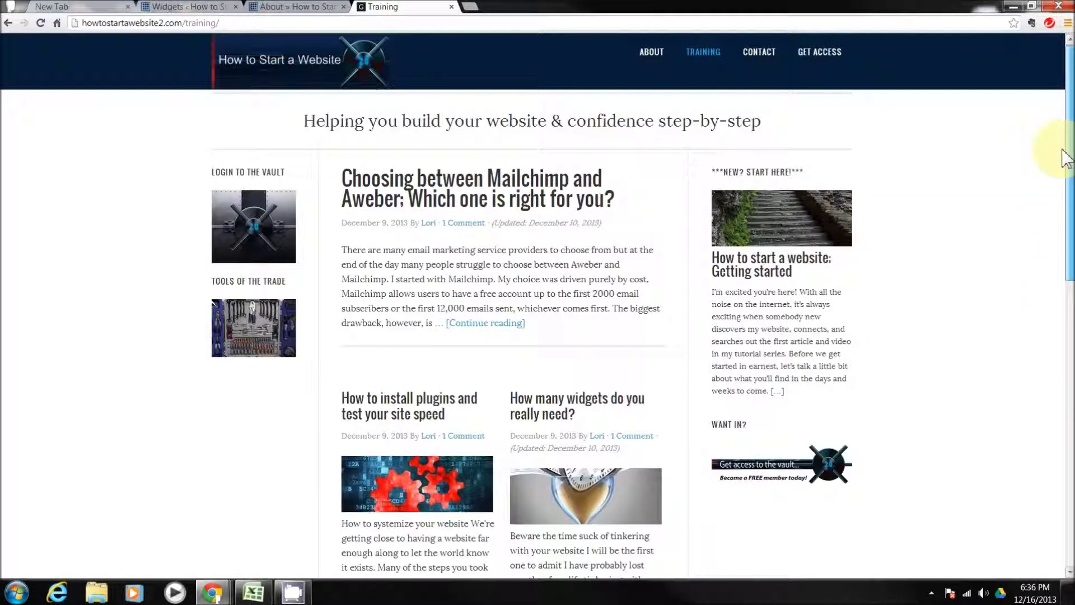
View the main site's Contact page and open the Training article on choosing between Mailchimp and Aweber to examine its sidebars
click(716, 64)
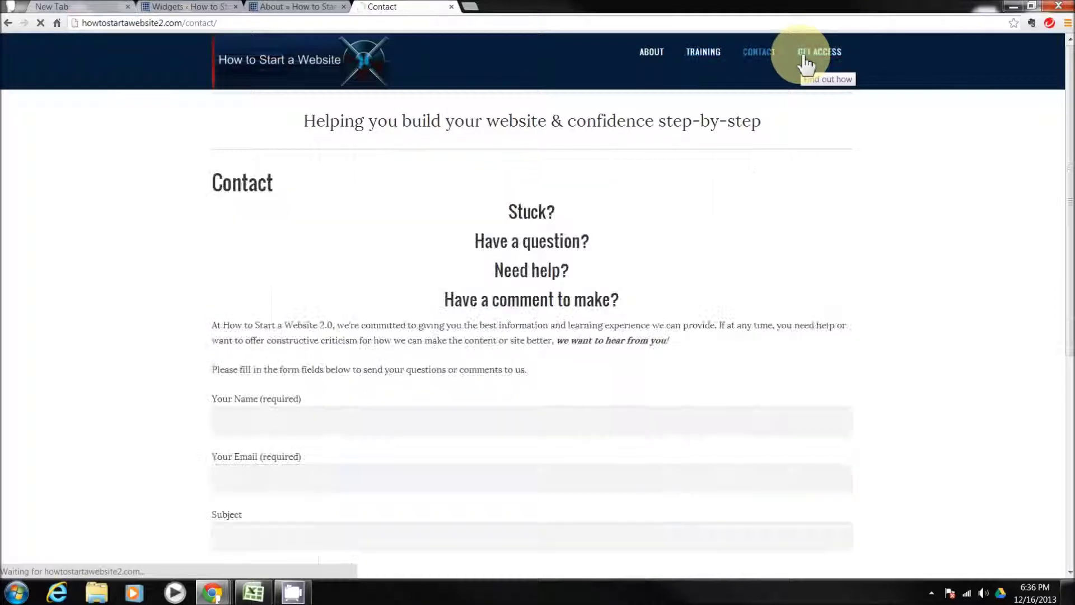
drag(1068, 156, 1068, 380)
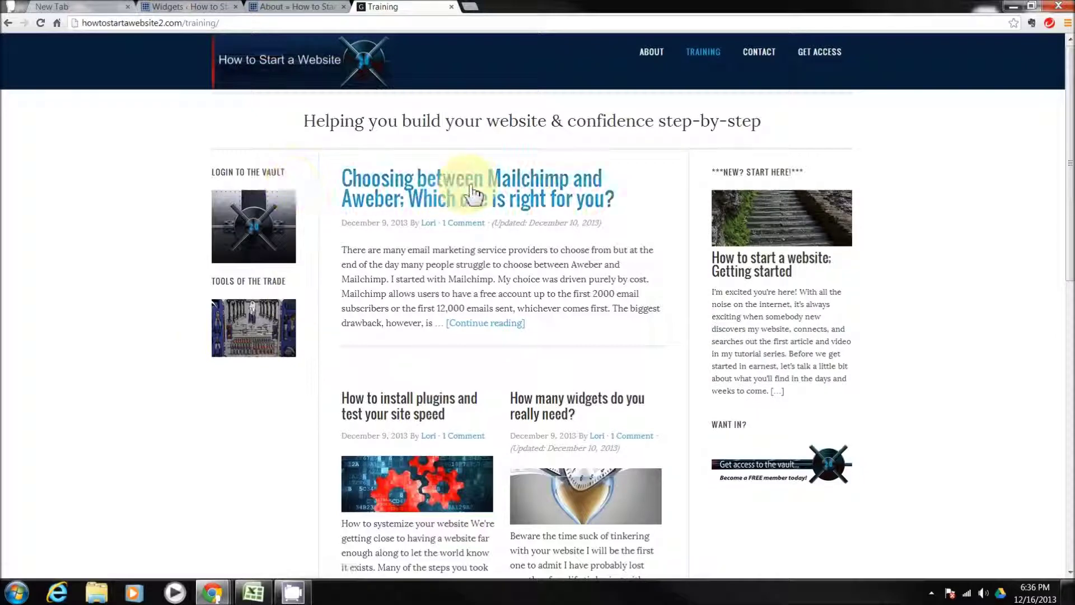
click(506, 195)
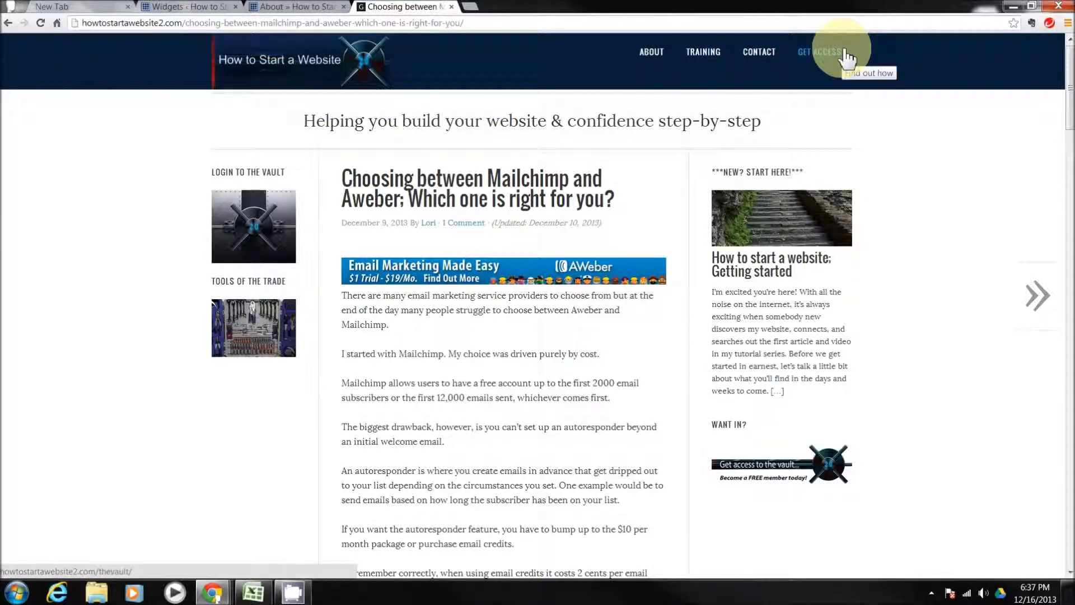
Compare the sidebars of the demo site's About page and the main site's article with the active and inactive widgets in the admin
click(312, 7)
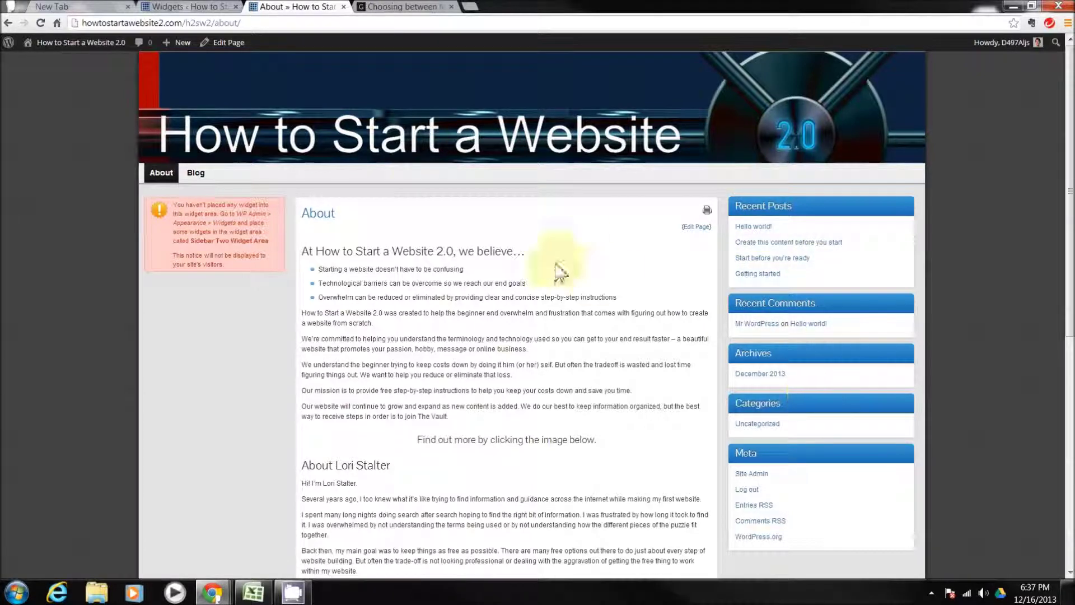
click(185, 7)
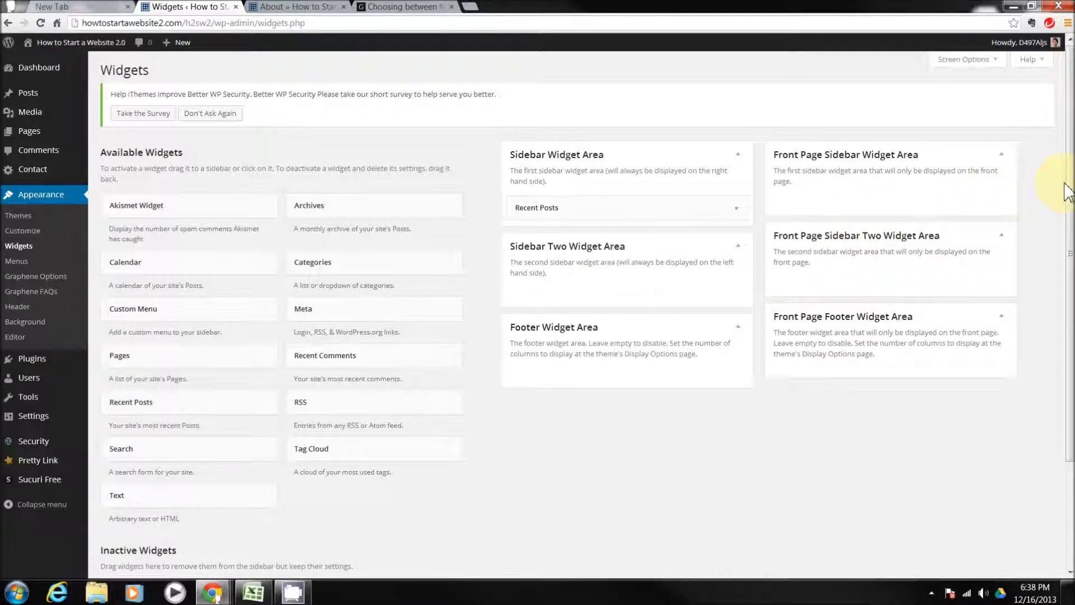
drag(1067, 192, 1068, 282)
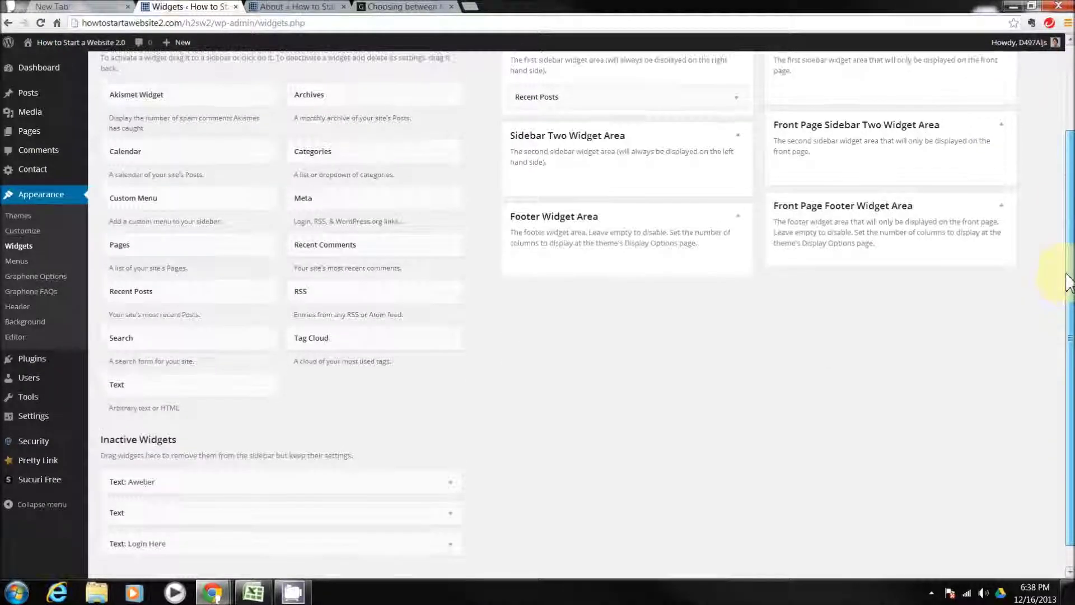
click(398, 7)
click(286, 6)
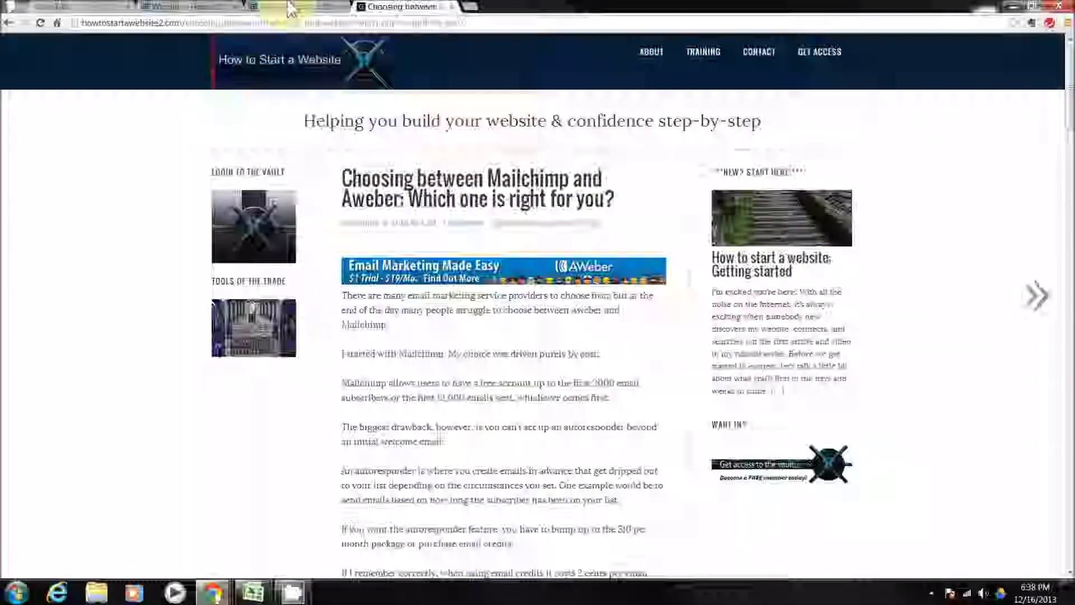
click(185, 7)
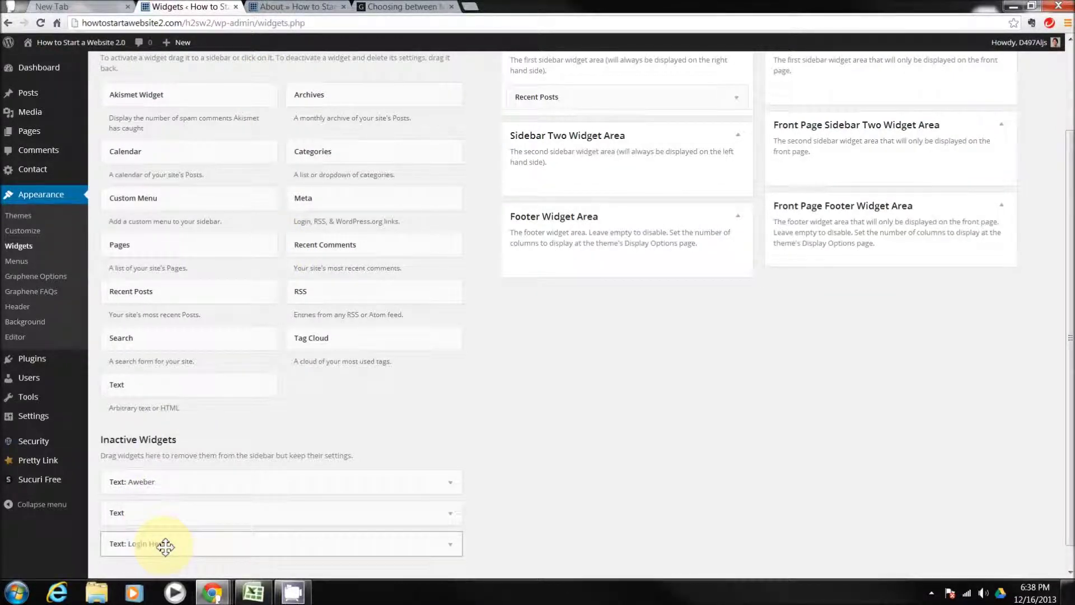
Move the inactive Login Here text widget into the Sidebar Two Widget Area, open its settings and save it
drag(165, 546, 564, 173)
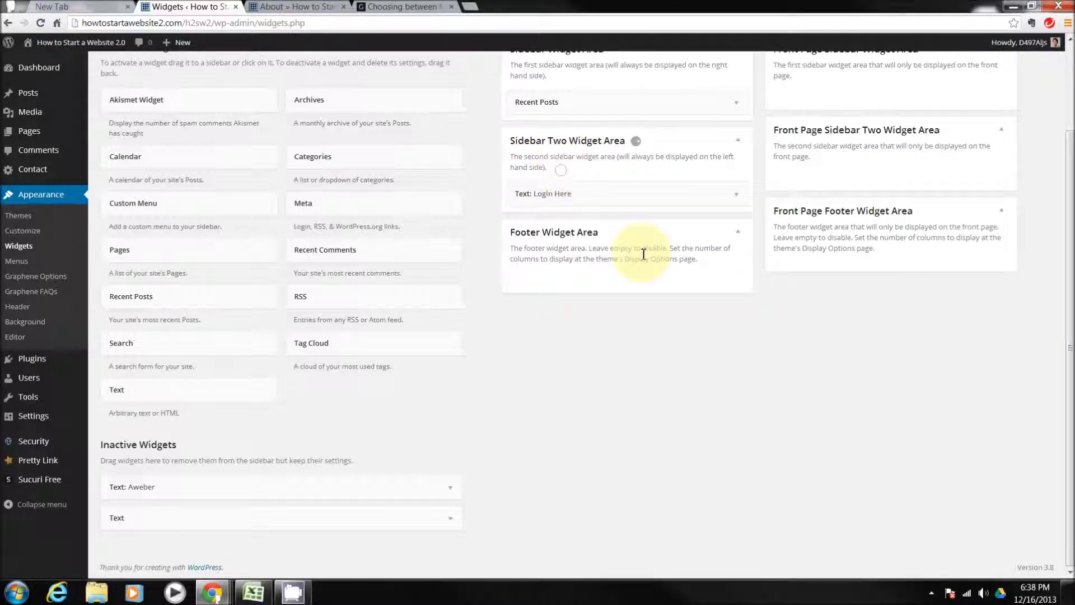
scroll(1058, 281, up, 1)
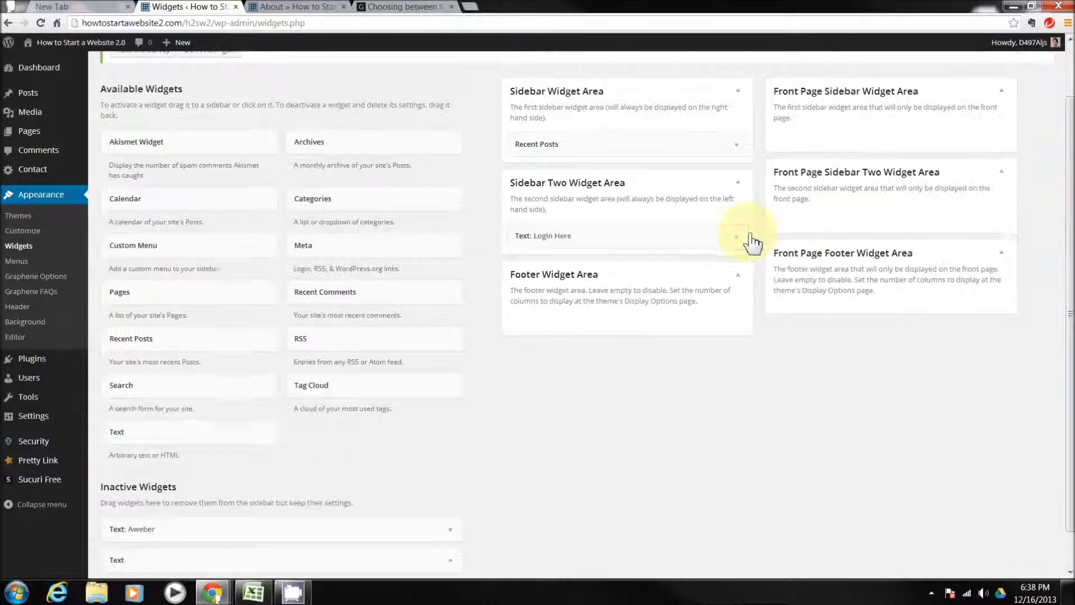
click(752, 241)
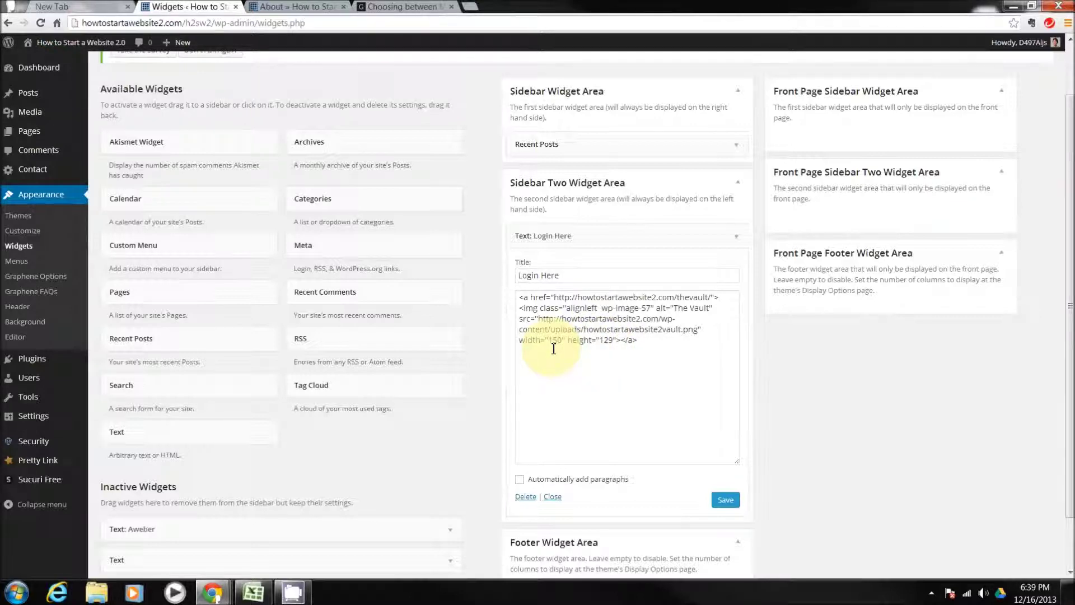
click(728, 500)
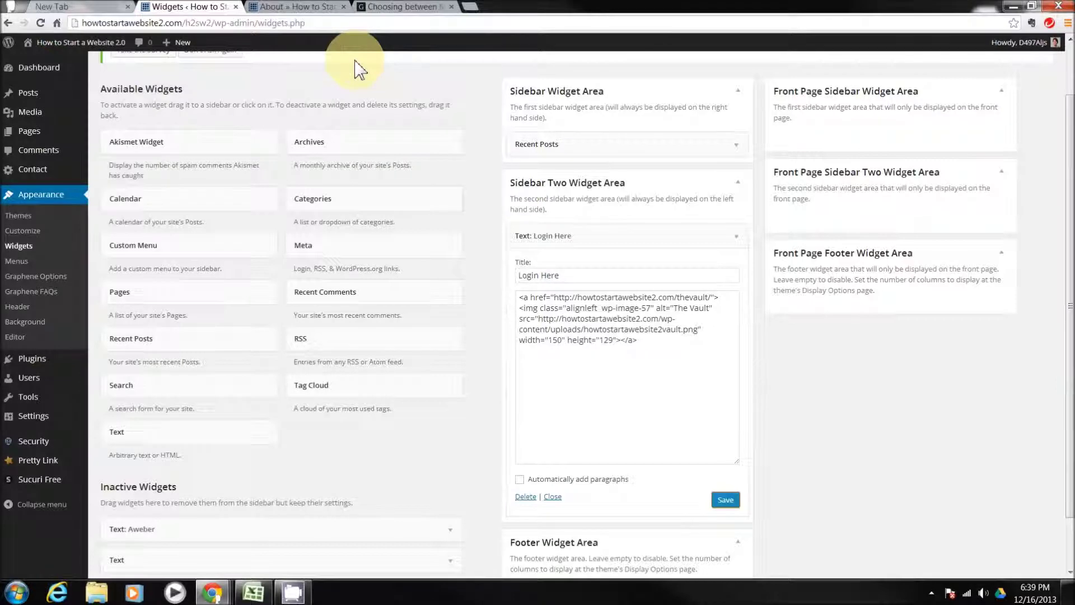
Reload the demo site's About page to check the Login Here widget and return to the Widgets page
click(290, 9)
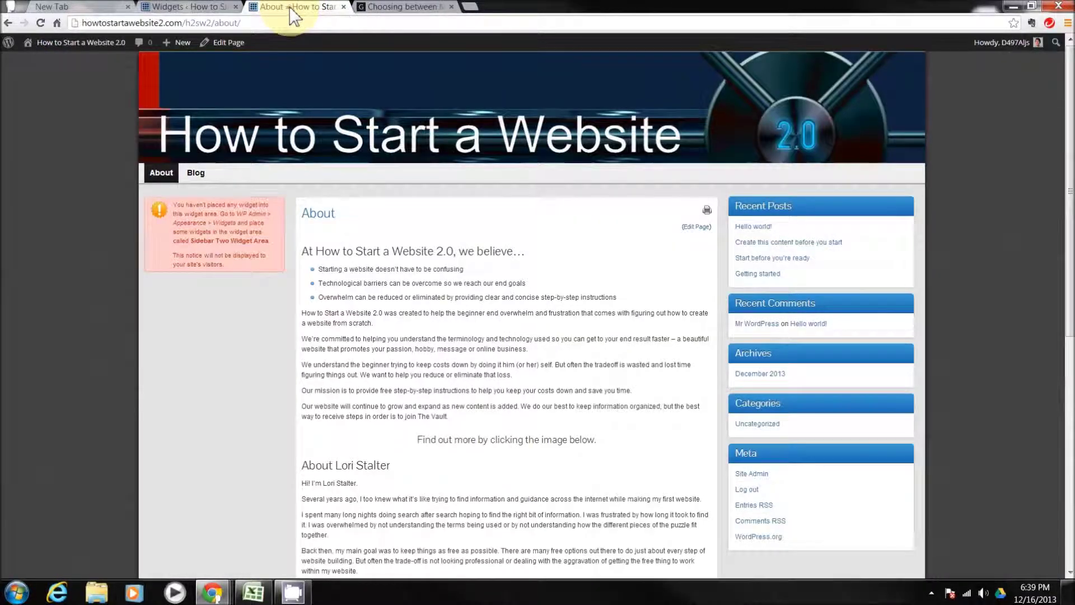
click(164, 174)
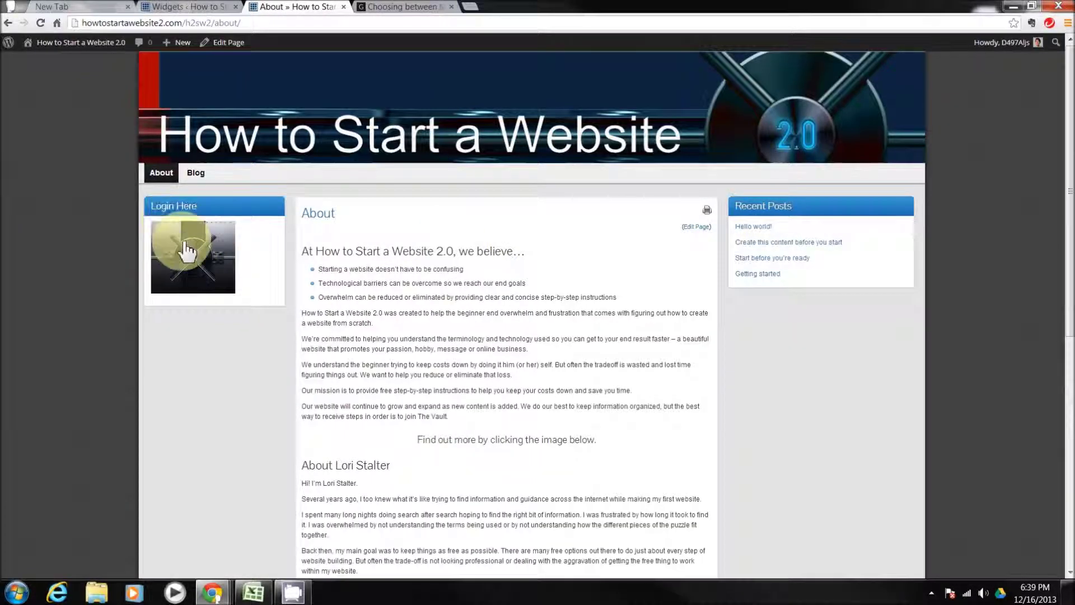
key(ctrl+shift+Tab)
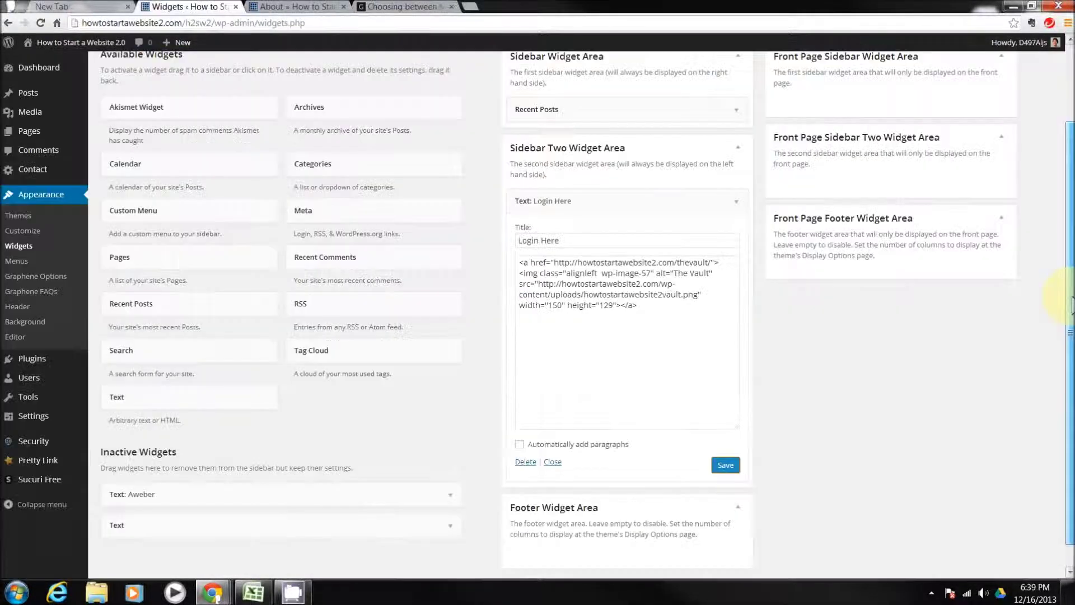
Review the available widget areas alongside the main site's Mailchimp and Aweber article
mouse_move(1071, 303)
mouse_down()
mouse_move(1071, 286)
mouse_move(1062, 305)
mouse_up()
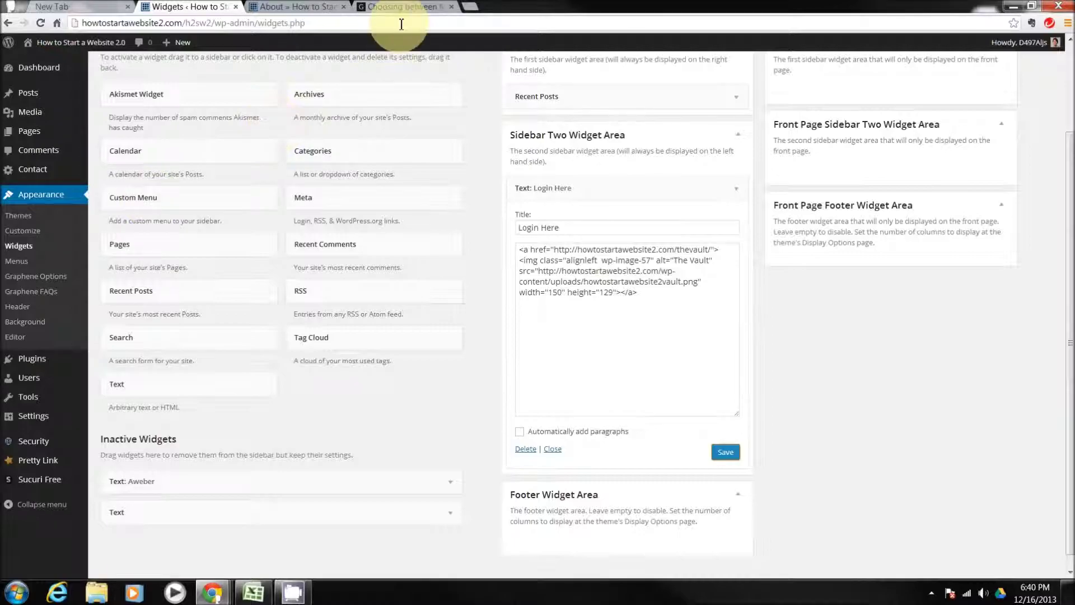
click(397, 7)
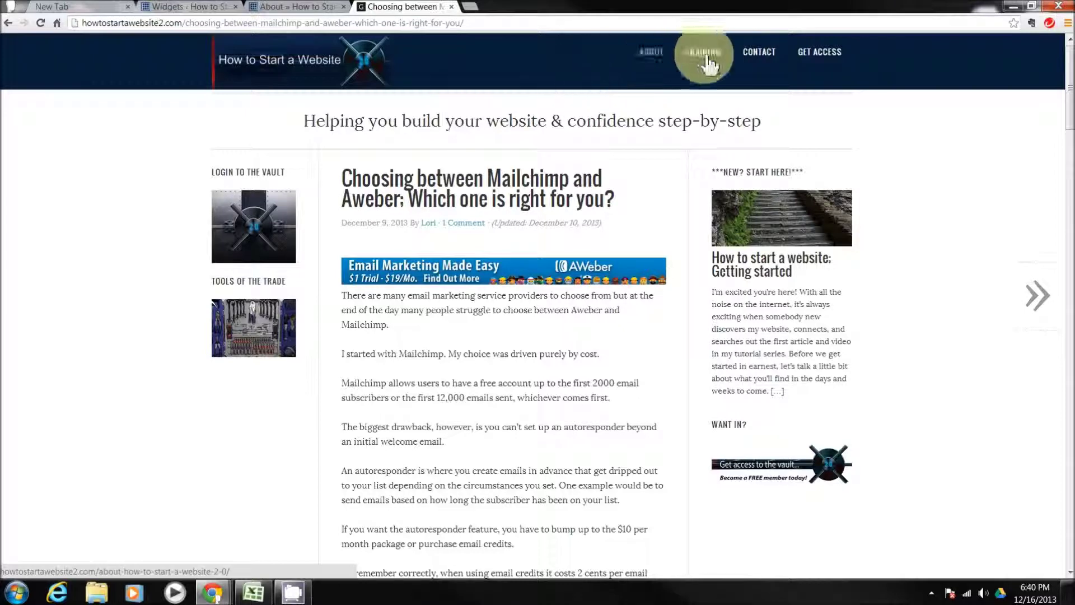
click(212, 8)
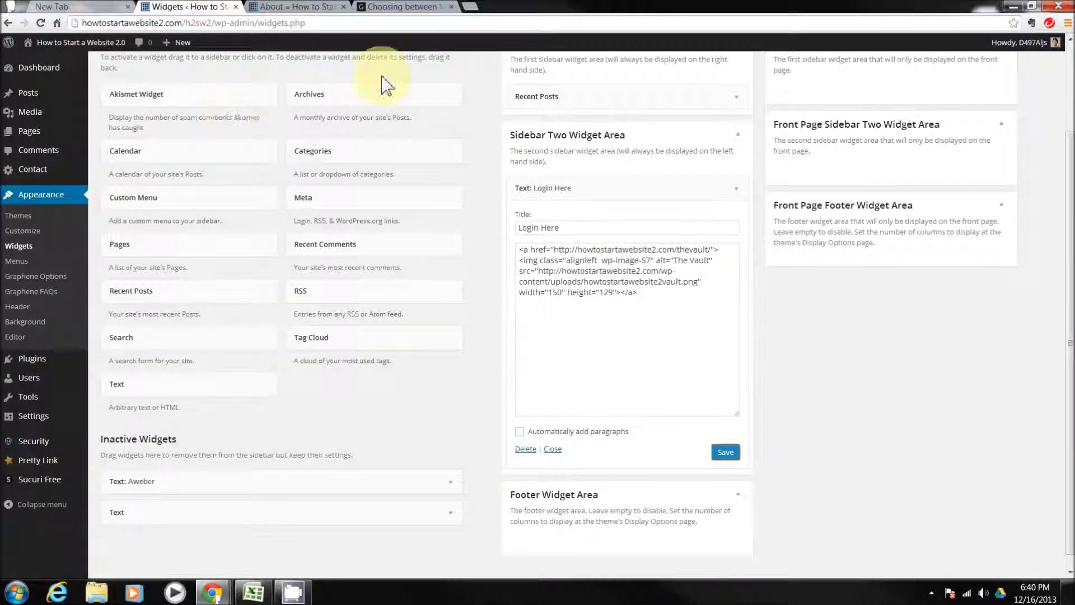
click(170, 249)
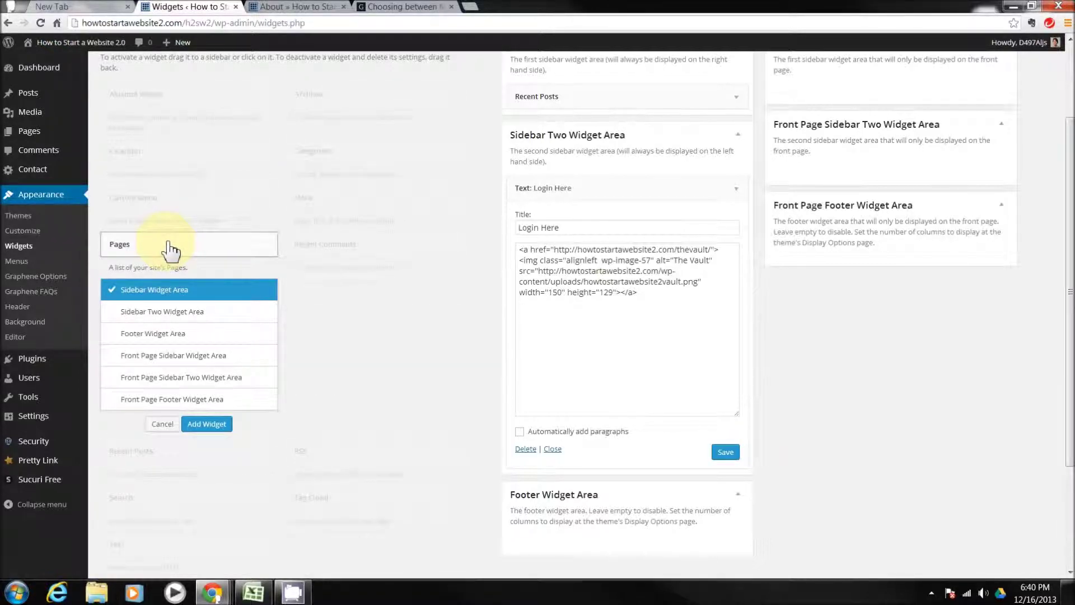
click(317, 7)
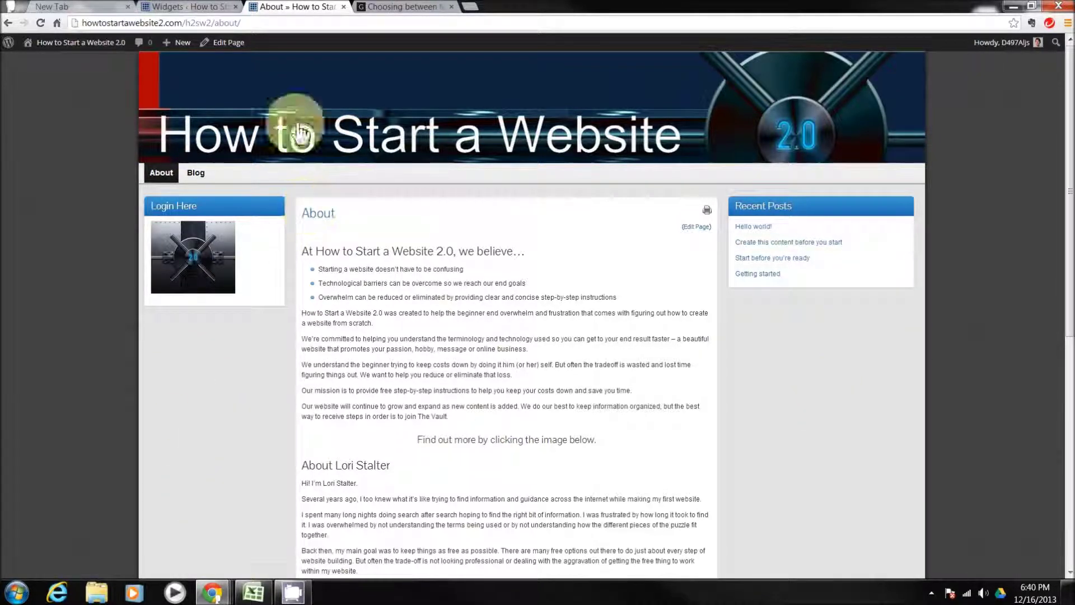
click(219, 9)
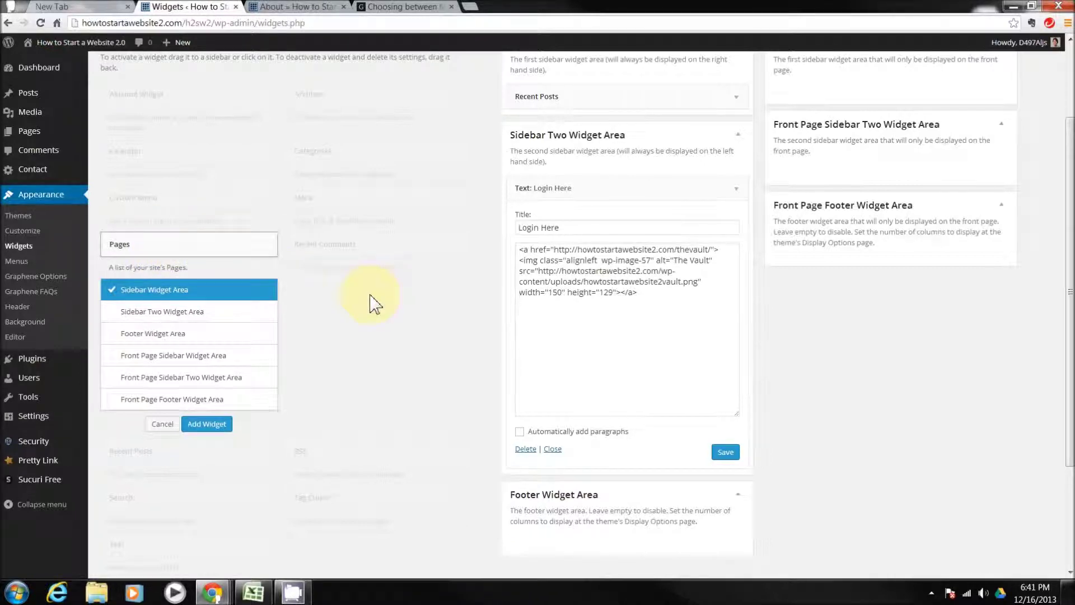
click(162, 424)
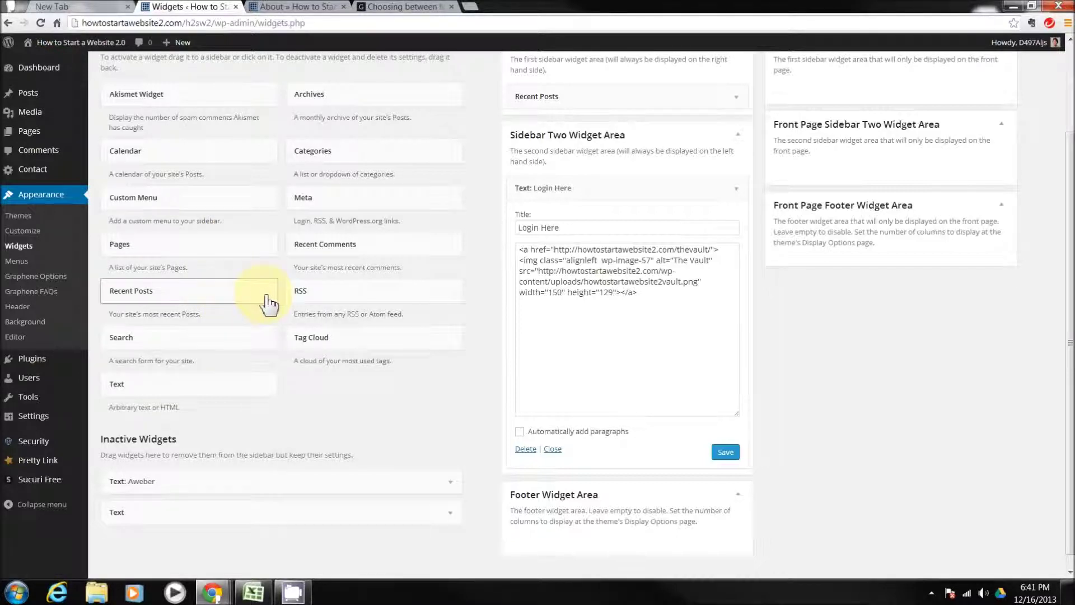
Check the sidebars on the demo site's About page against the widget areas in the admin
drag(1058, 329, 1061, 262)
click(289, 7)
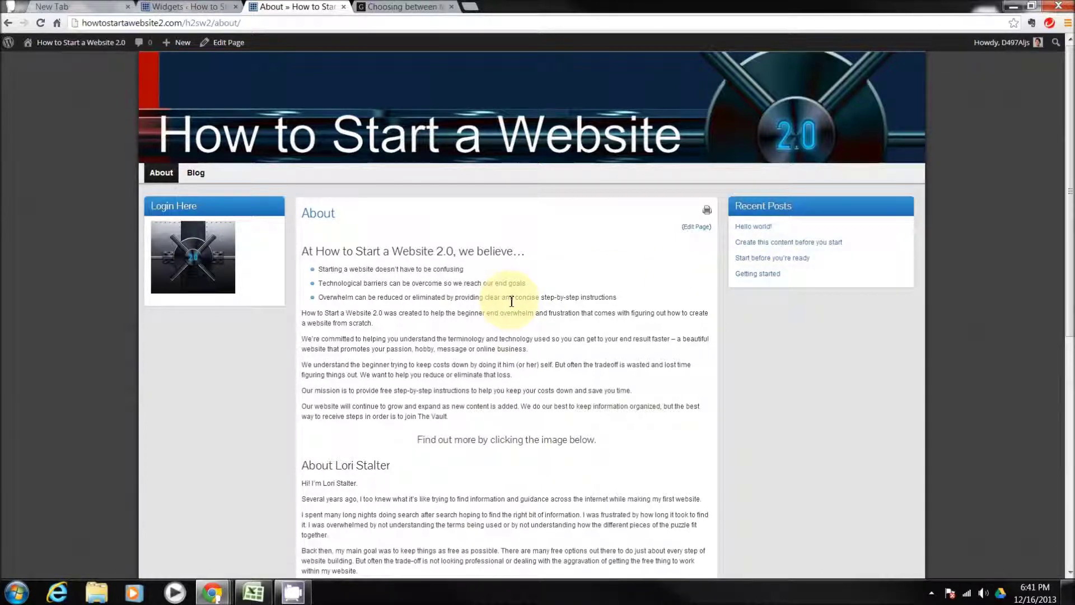
click(185, 7)
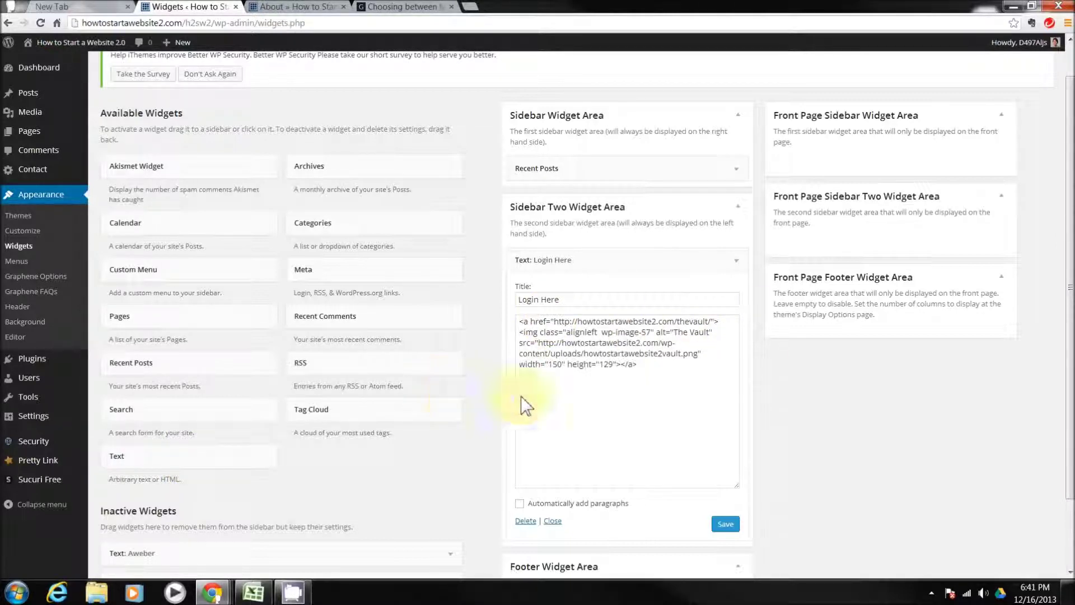
Add the Archives widget to the Front Page Sidebar Widget Area
drag(1071, 307, 1072, 367)
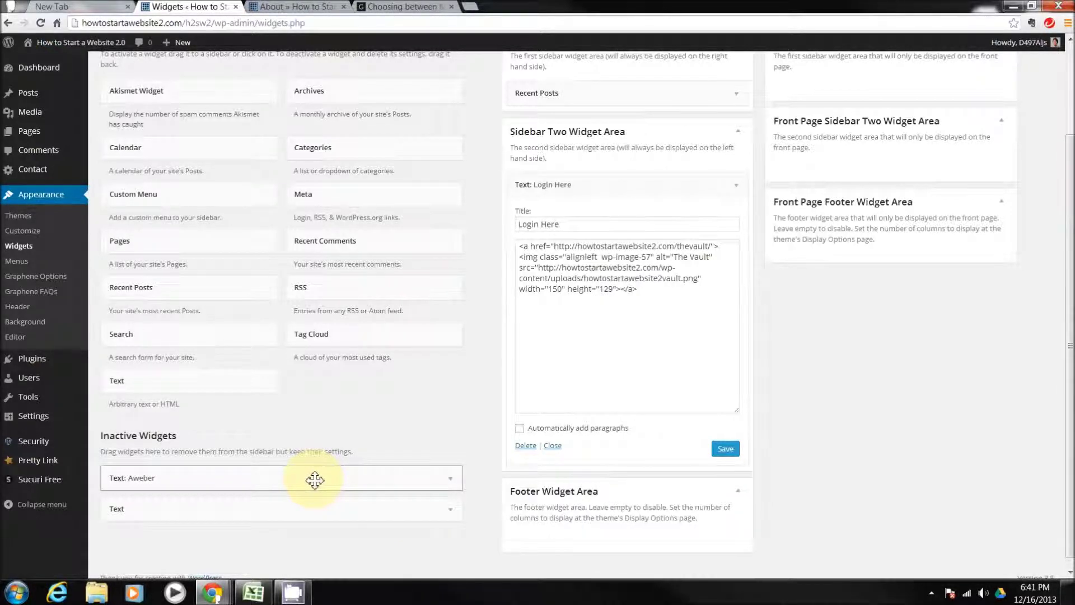
drag(1070, 445, 1058, 412)
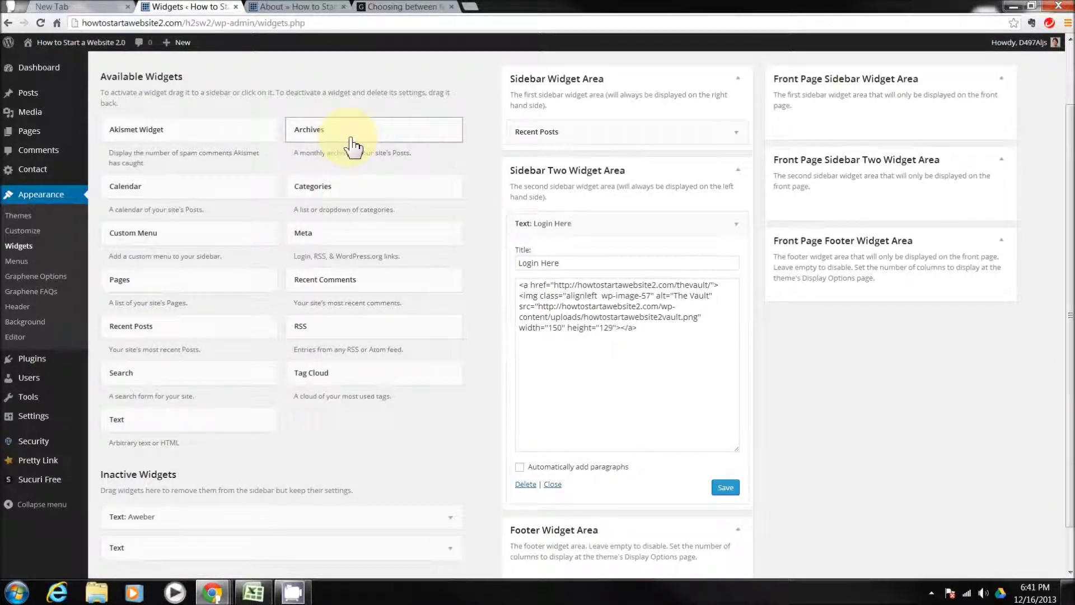
drag(353, 134, 838, 116)
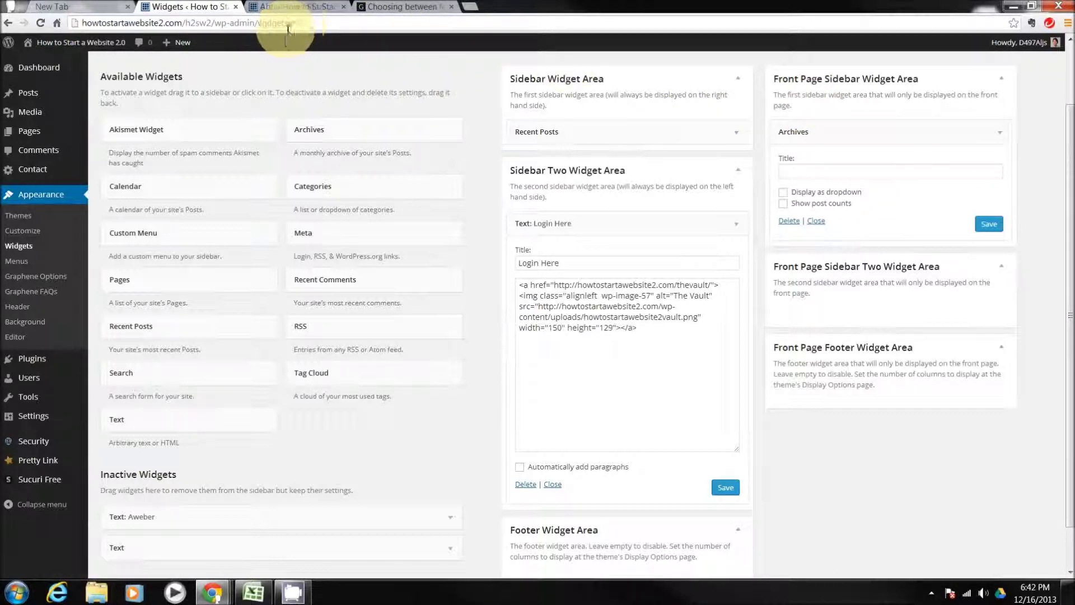
Open the demo site's home page and follow its December 2013 archive link to examine the archived posts
click(302, 7)
click(341, 134)
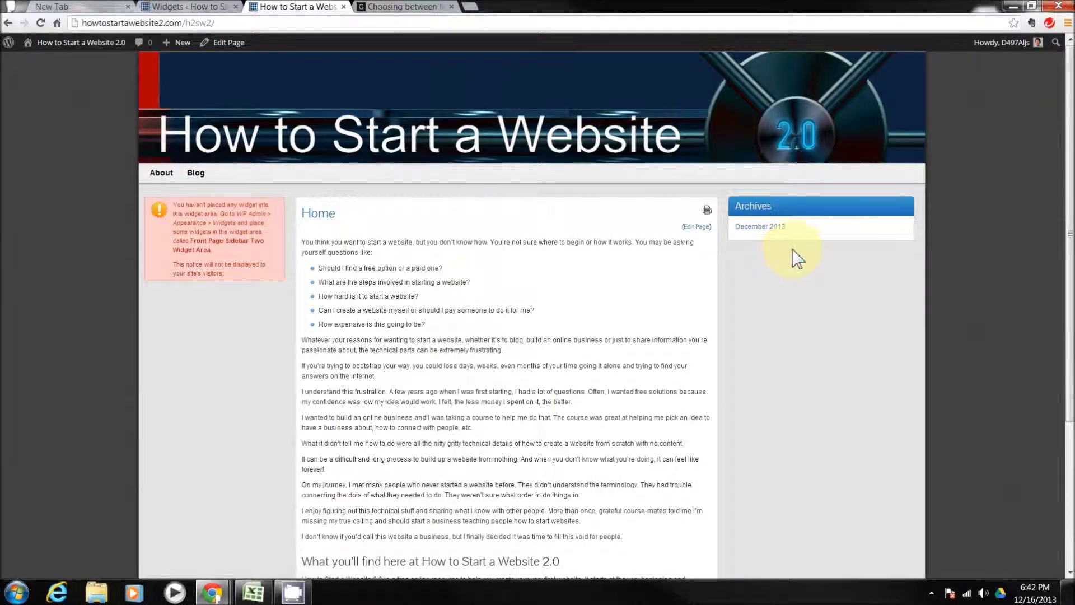
click(759, 229)
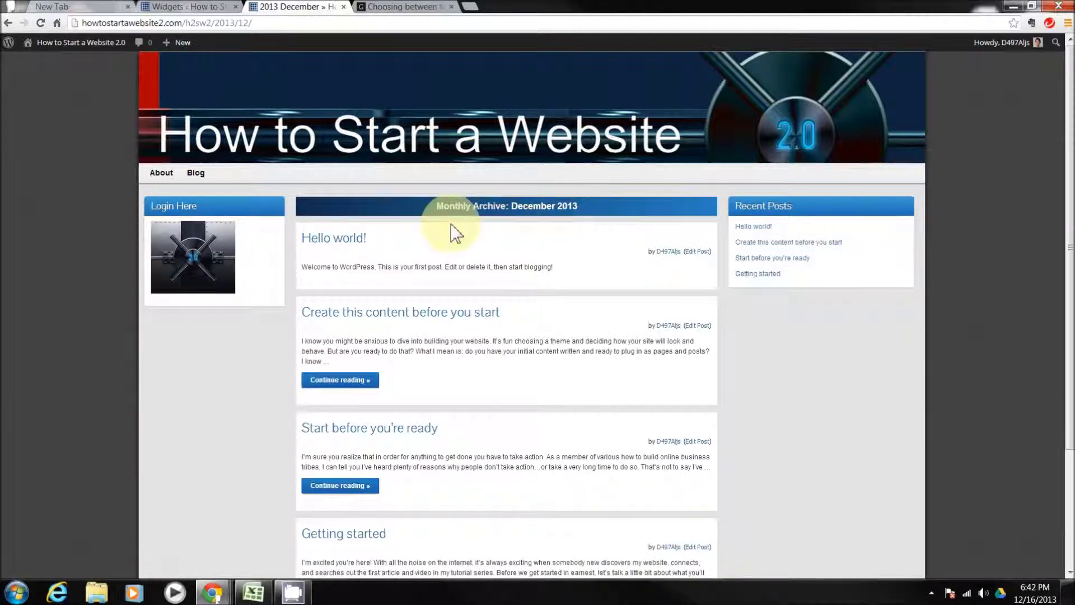
mouse_move(1068, 180)
mouse_down()
mouse_move(1071, 288)
mouse_move(1064, 188)
mouse_up()
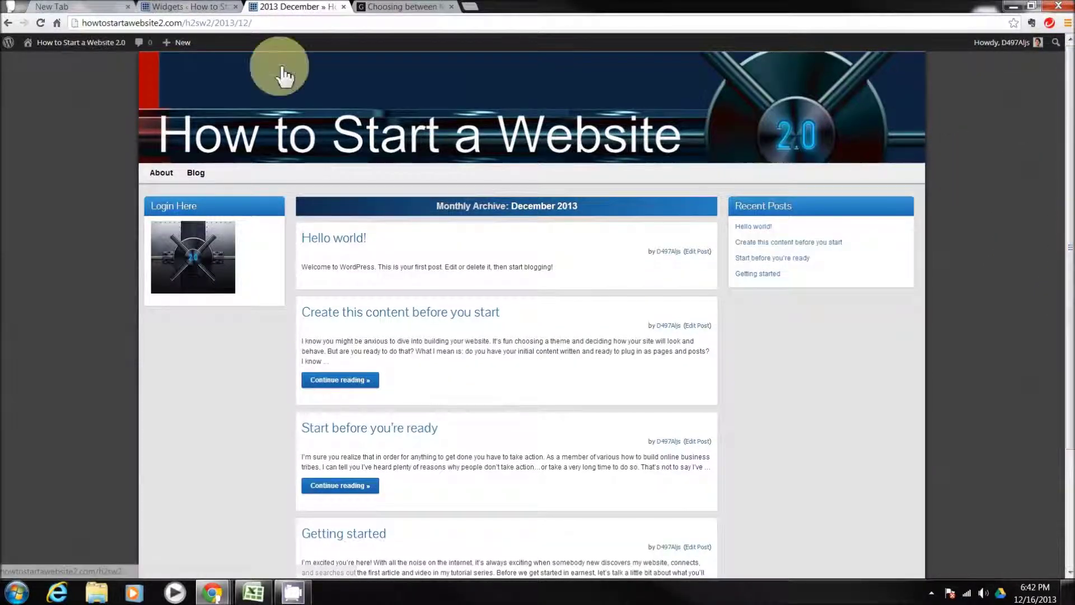
Collapse the Archives widget's settings, then add the Categories widget above it in the Front Page Sidebar Widget Area and save it
click(185, 8)
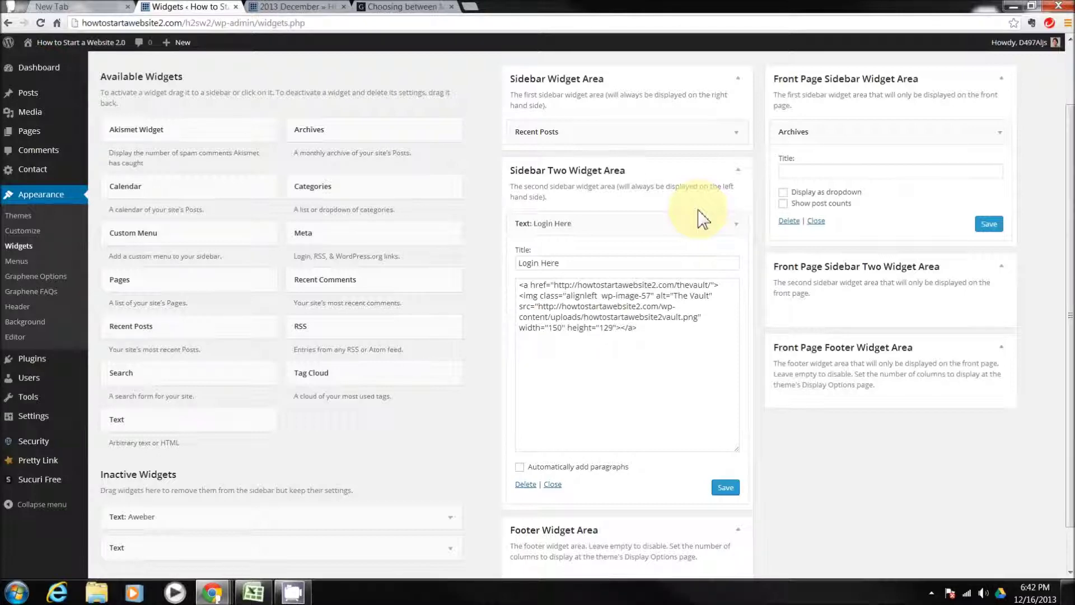
click(821, 223)
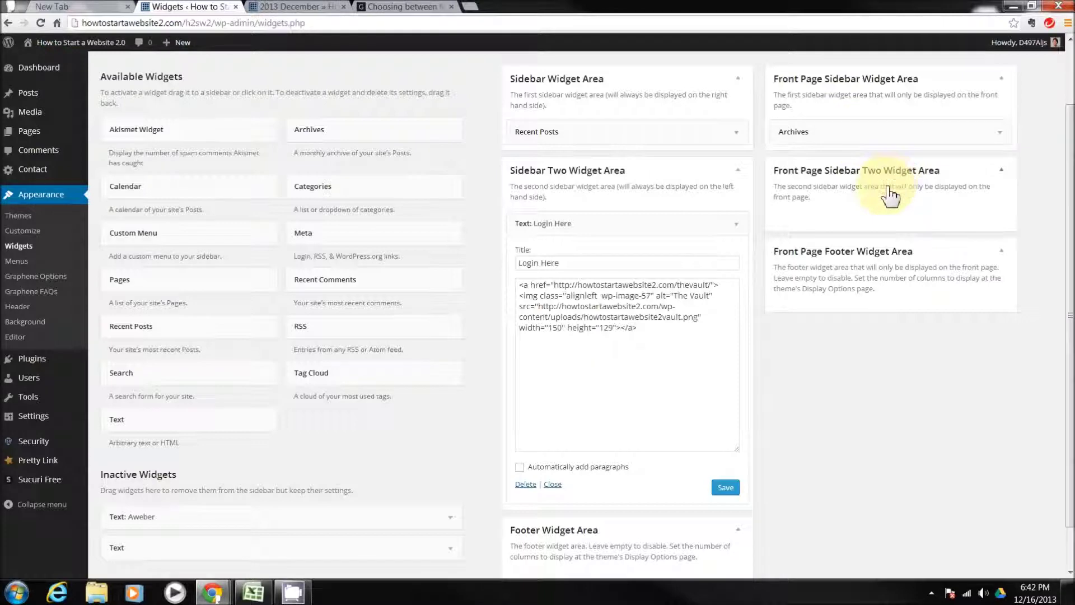
click(352, 183)
drag(354, 192, 776, 124)
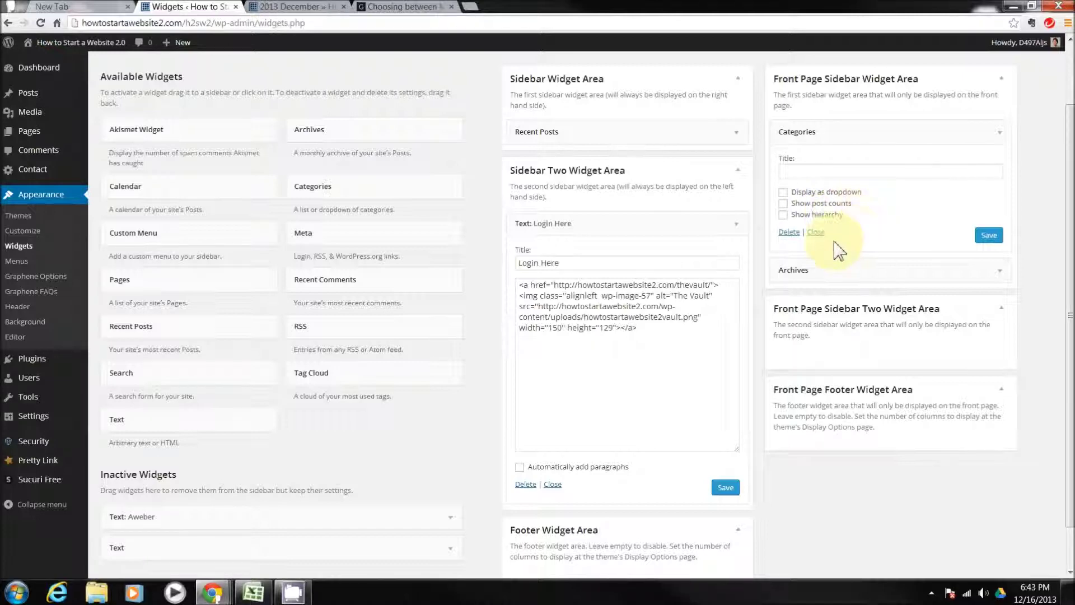
click(993, 234)
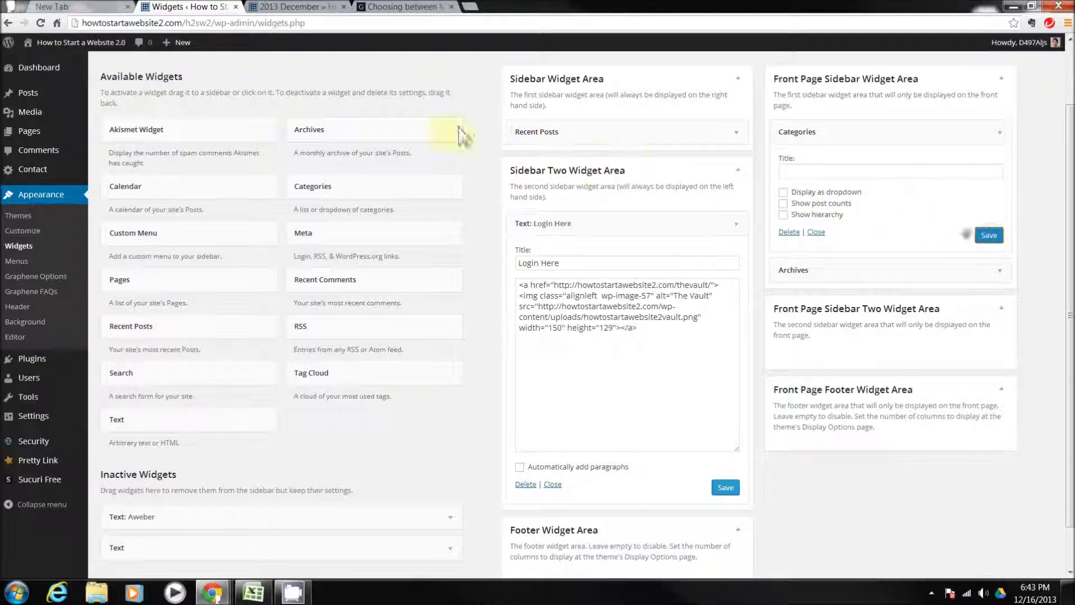
Open the demo site's home page and follow its Uncategorized category link to examine the posts listed there
click(305, 7)
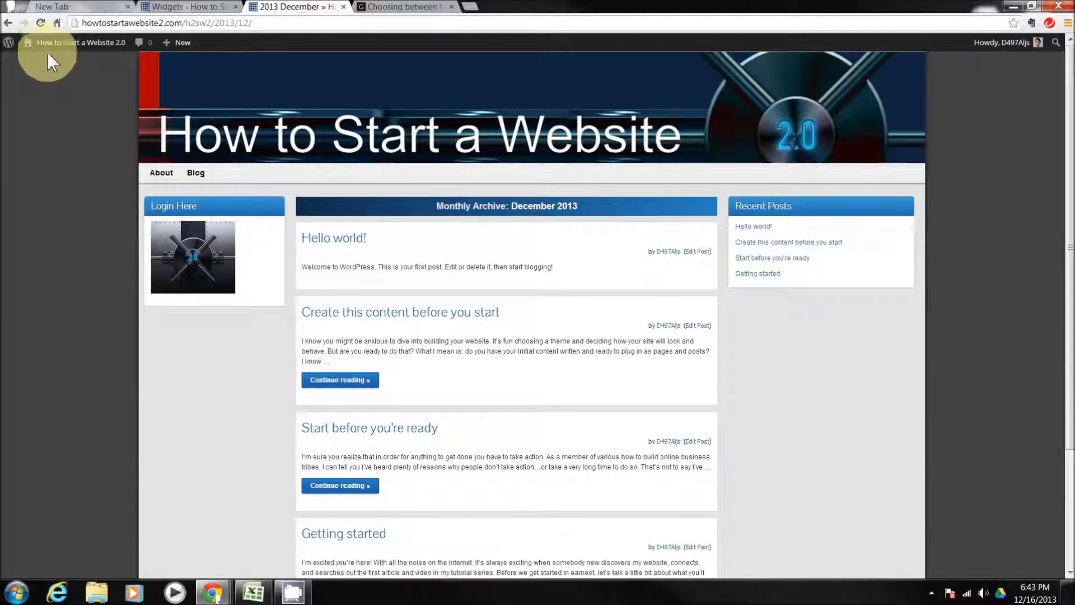
click(40, 22)
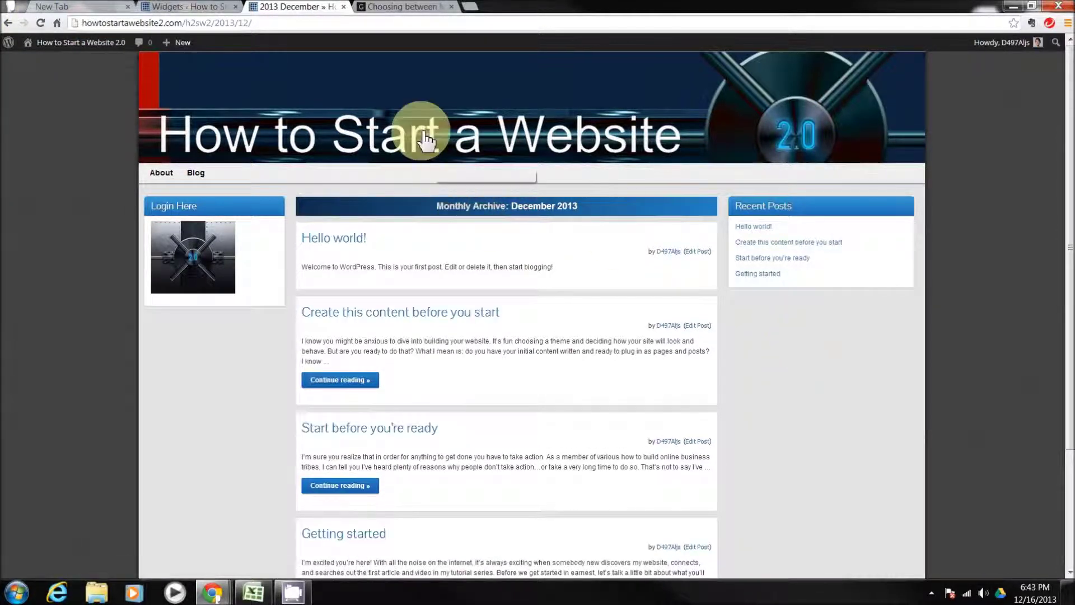
click(426, 140)
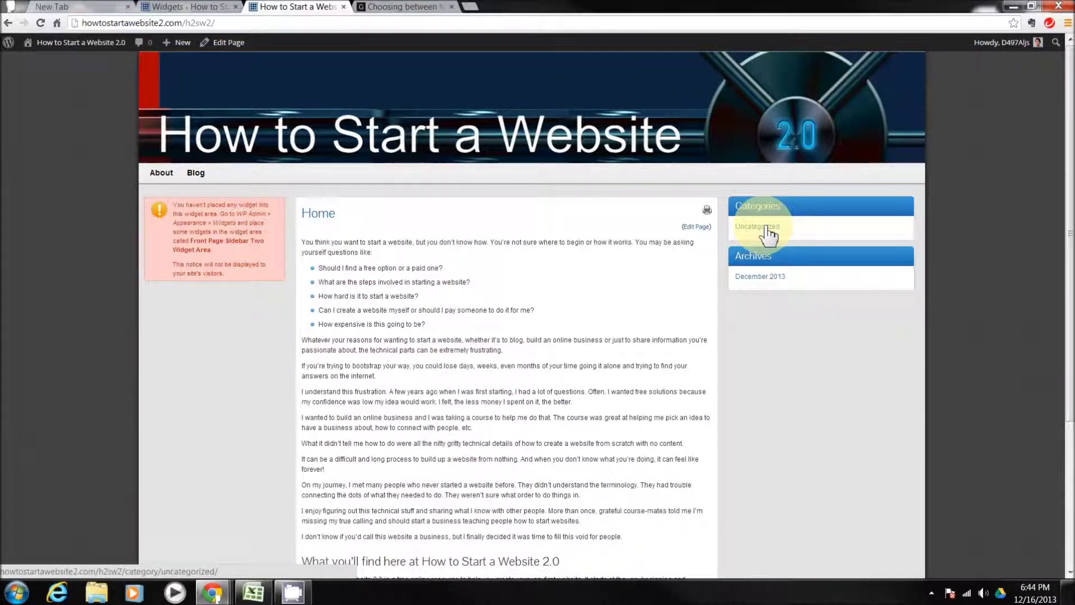
click(766, 227)
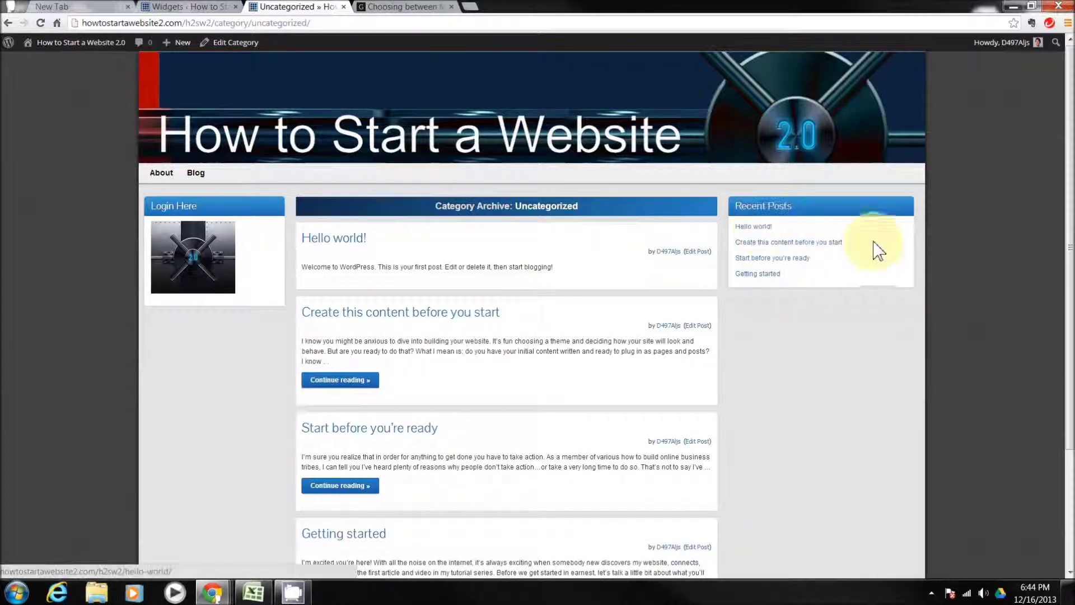
drag(1070, 130, 1067, 167)
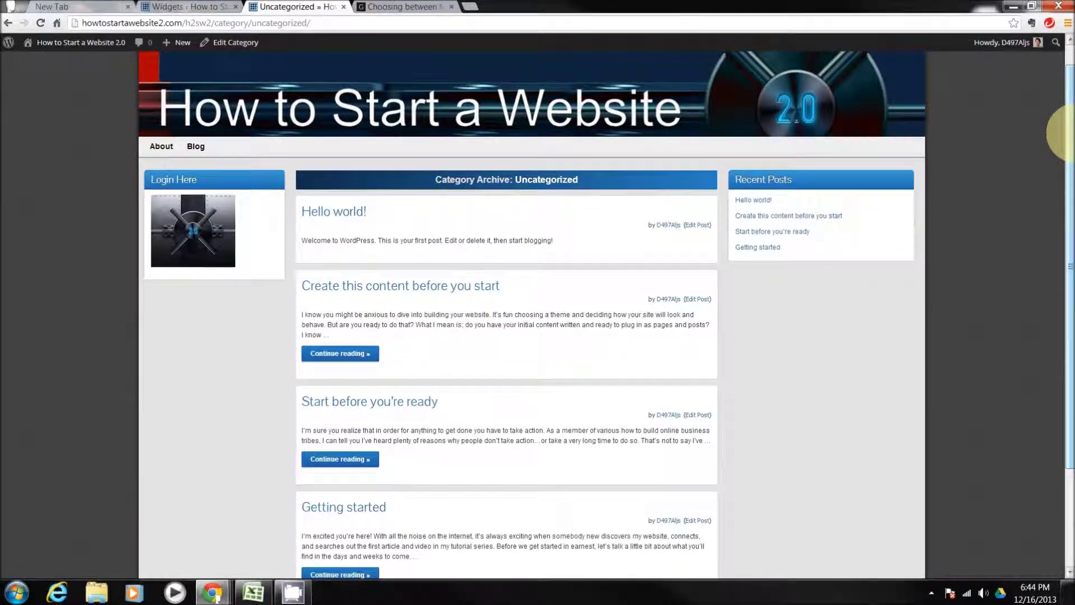
Add the Meta widget between Categories and Archives in the Front Page Sidebar Widget Area and check it on the demo site's home page
click(185, 7)
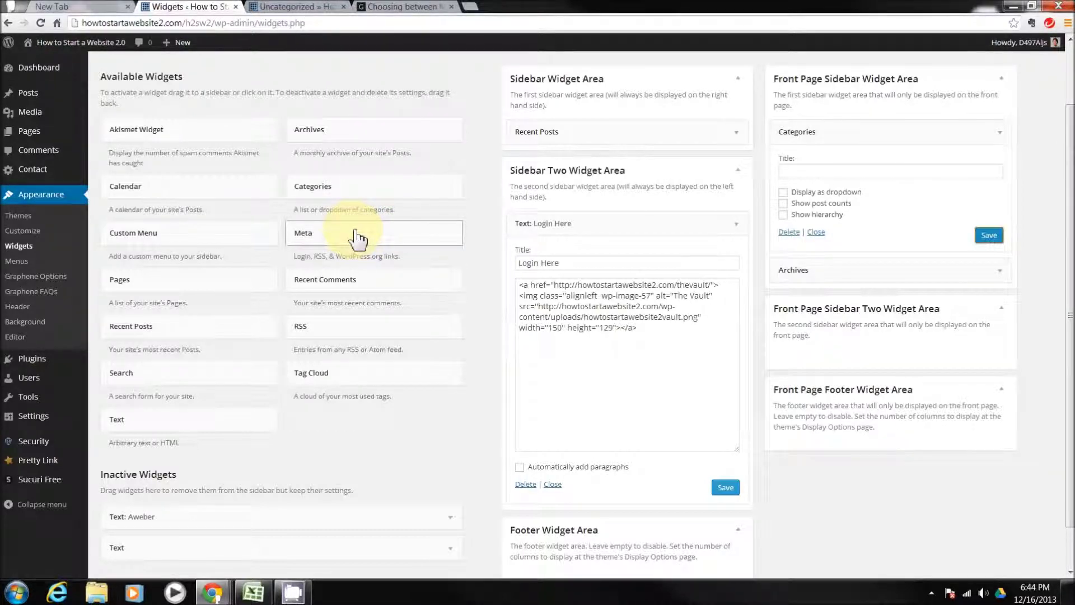
drag(357, 238, 838, 274)
click(336, 6)
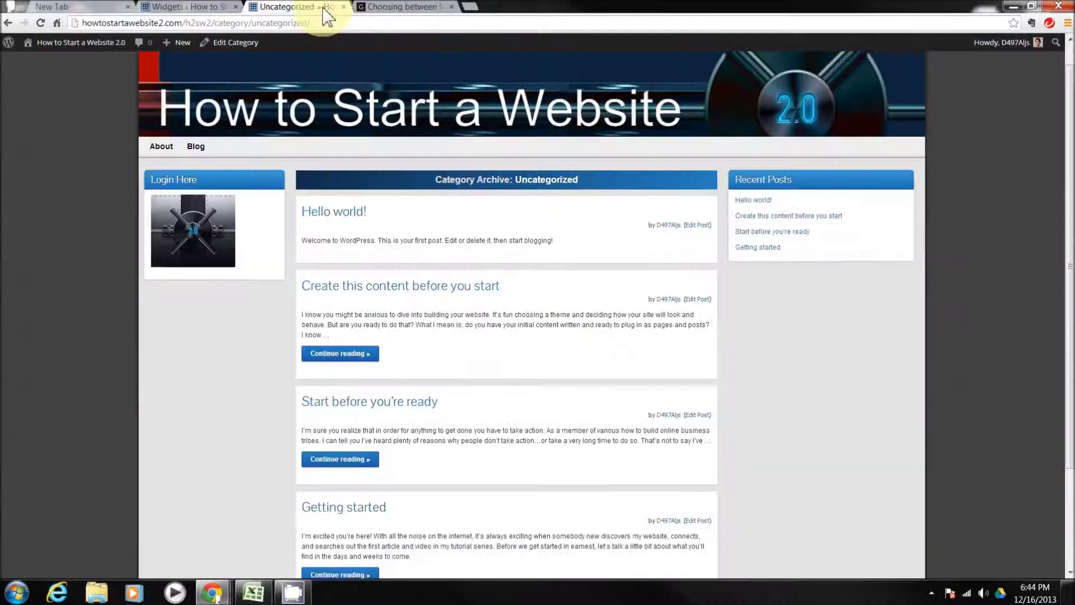
click(40, 23)
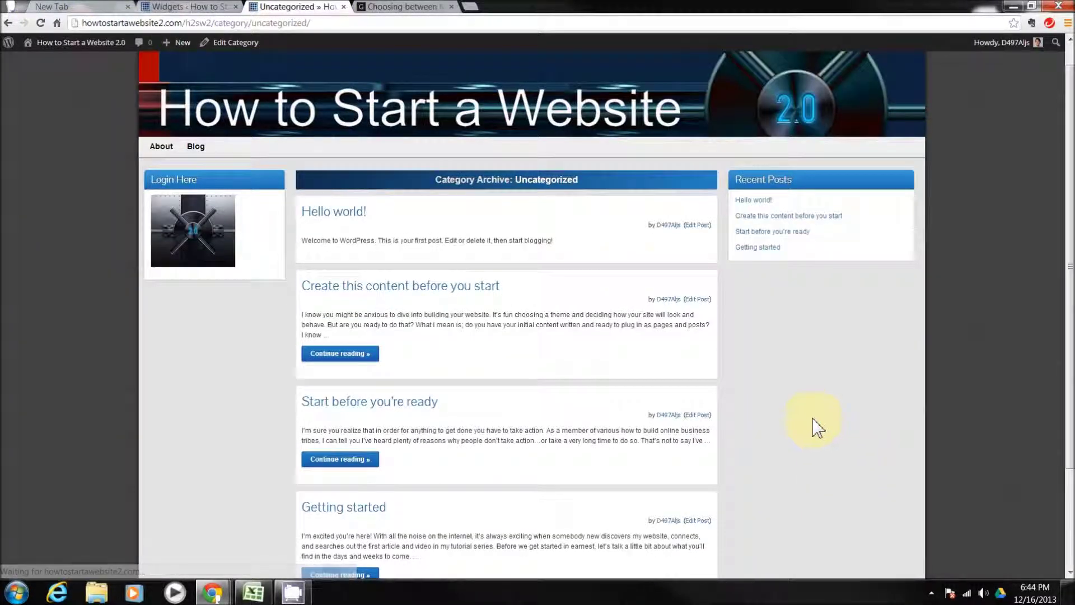
click(367, 90)
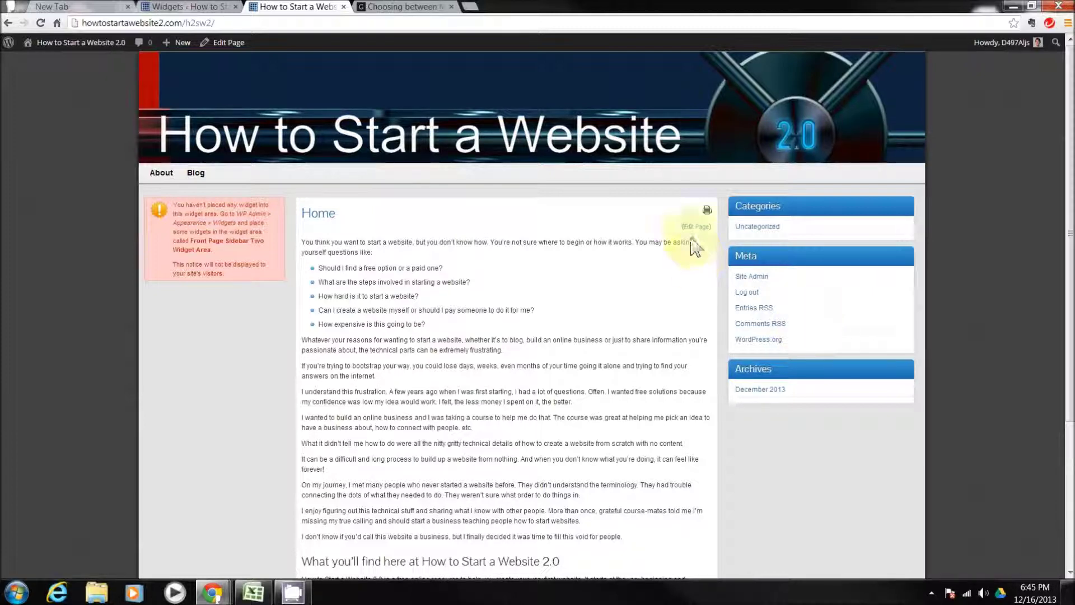
Review the widget areas in the admin and compare the demo home page's sidebars with those on the finished site's Mailchimp and Aweber article
click(196, 7)
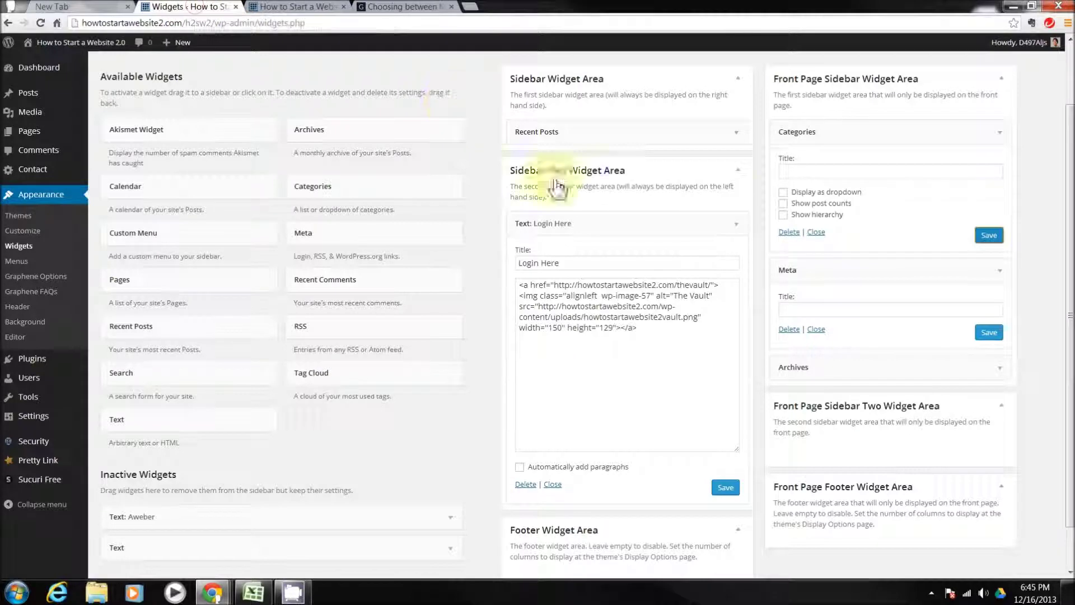
scroll(1068, 273, down, 1)
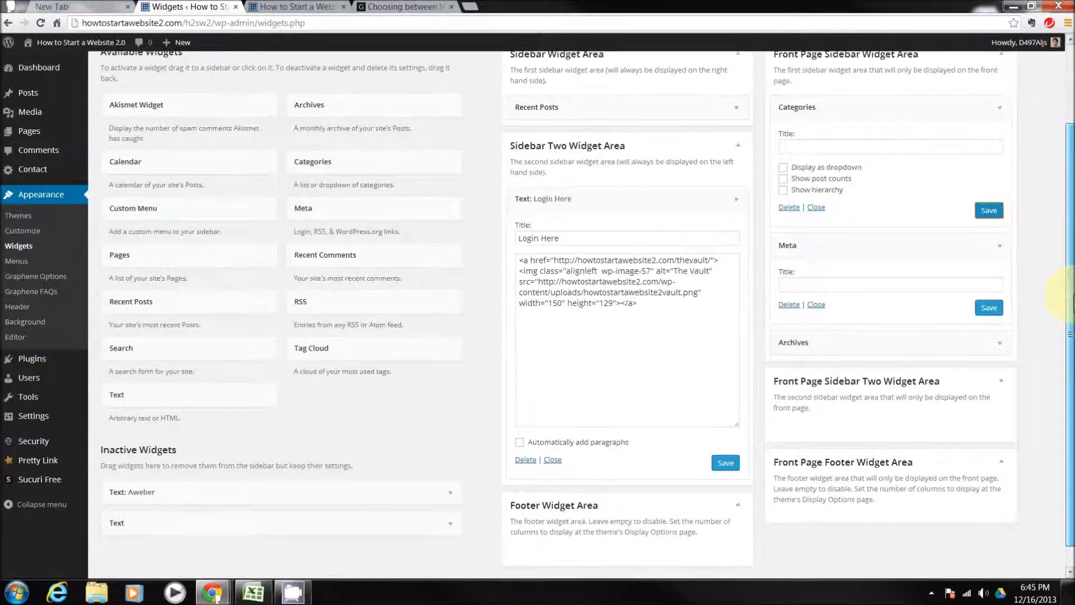
scroll(1052, 274, up, 2)
scroll(1053, 277, down, 1)
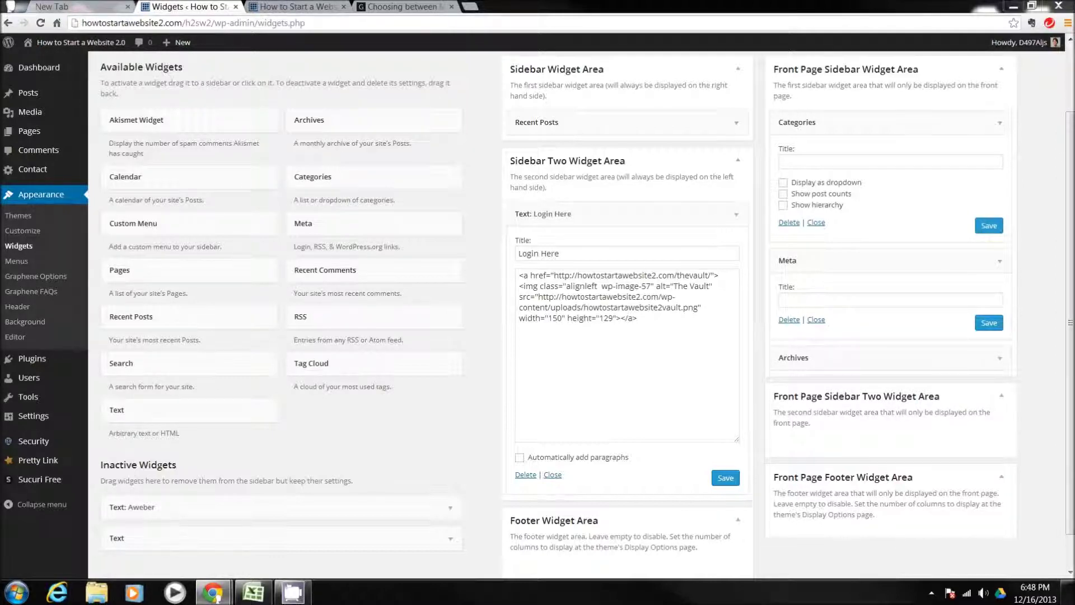
click(313, 7)
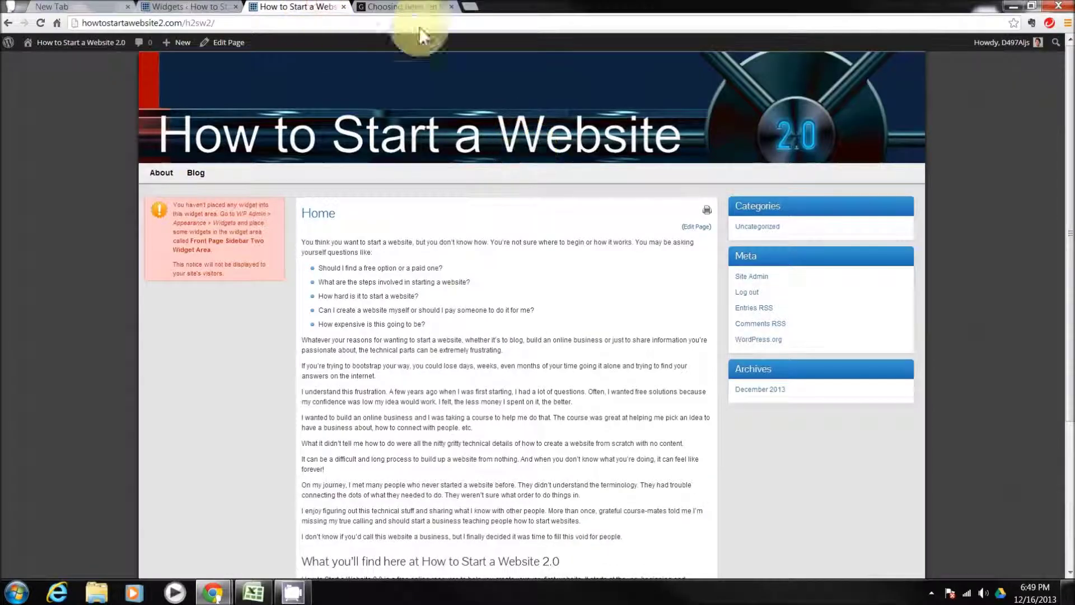
click(427, 6)
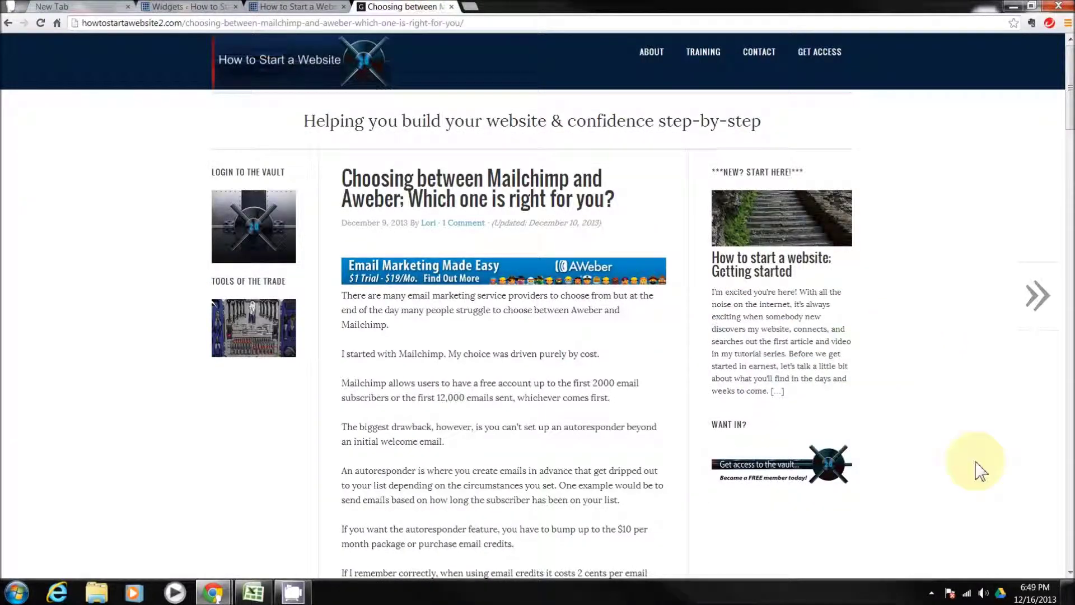